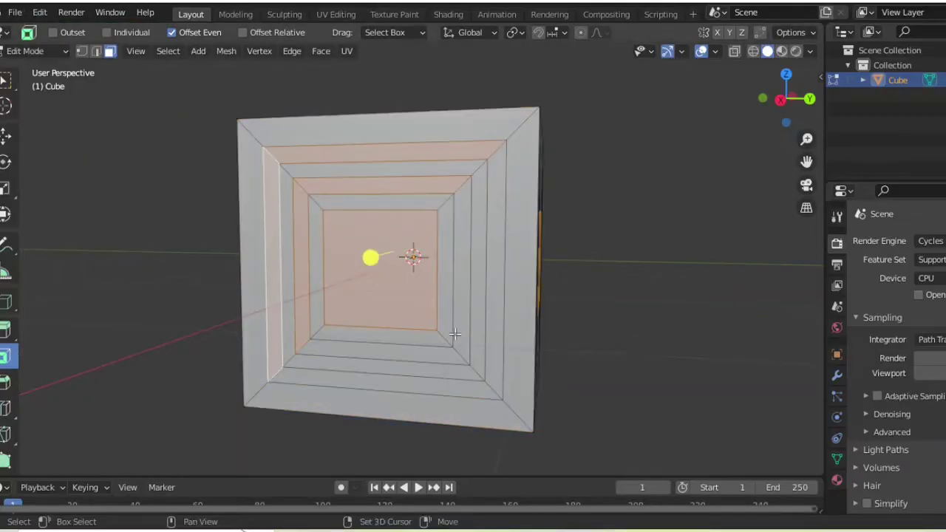
Step: Delete the selected inset faces so each cube side shows nested open square rings
mouse_move(454, 334)
middle_down()
mouse_move(447, 369)
mouse_move(286, 161)
middle_up()
middle_drag(441, 350, 346, 216)
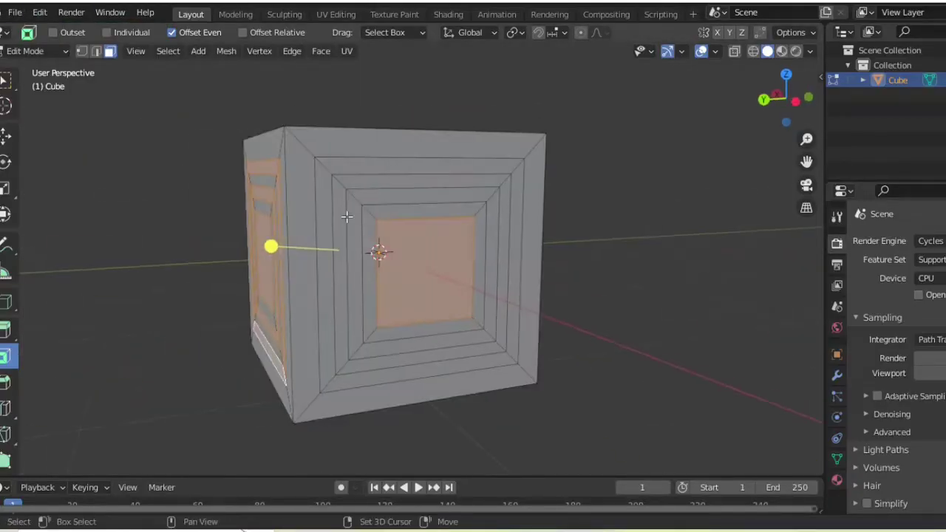
middle_drag(513, 355, 401, 209)
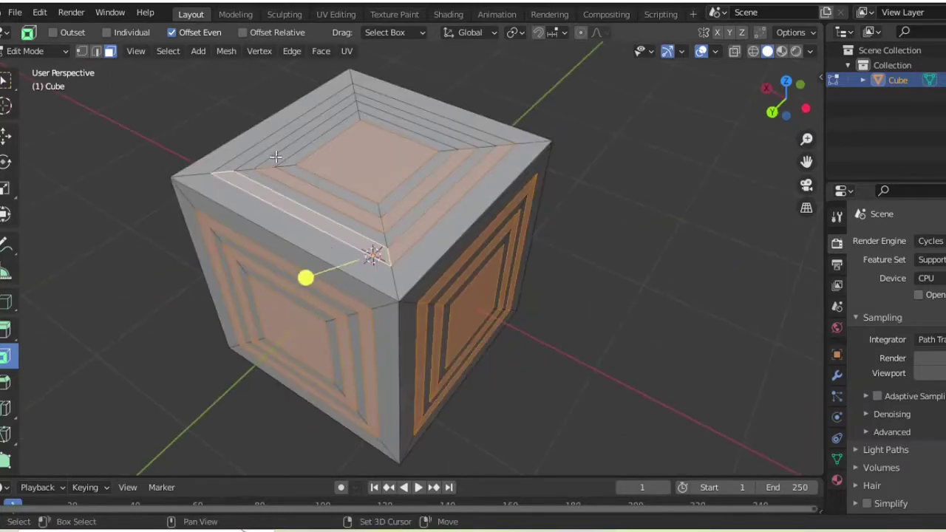
middle_drag(375, 106, 485, 108)
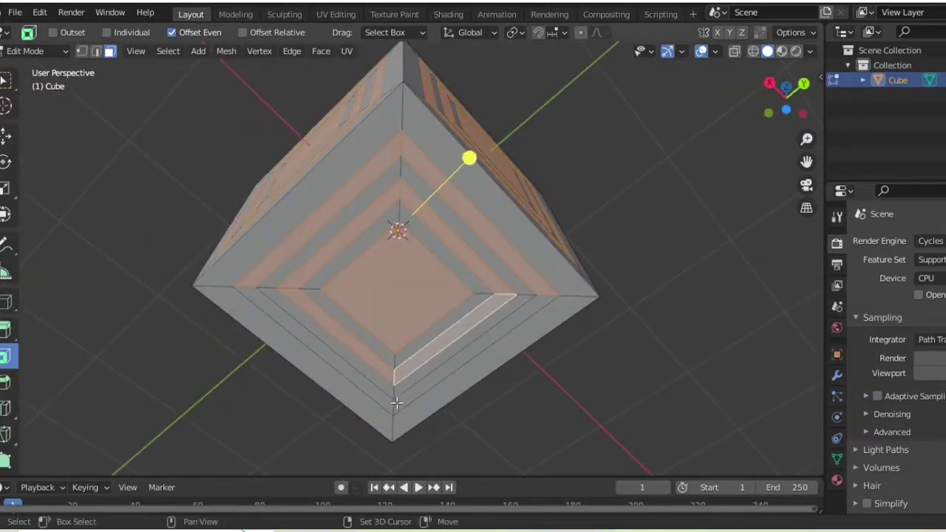
middle_drag(357, 276, 363, 260)
right_click(363, 259)
click(323, 510)
mouse_move(323, 510)
middle_down()
mouse_move(492, 428)
mouse_move(347, 198)
middle_up()
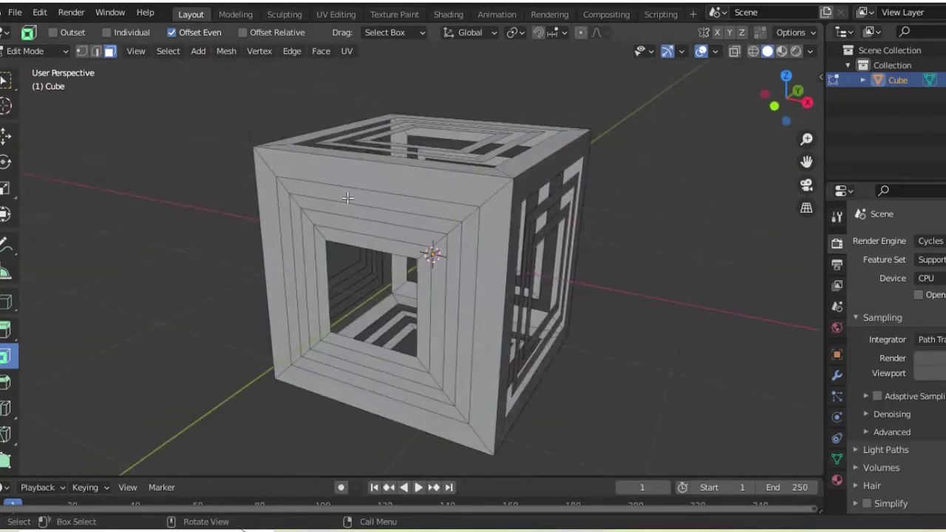
Step: Delete the remaining selected front faces to open up the cube
key(x)
click(423, 379)
middle_drag(424, 378, 358, 249)
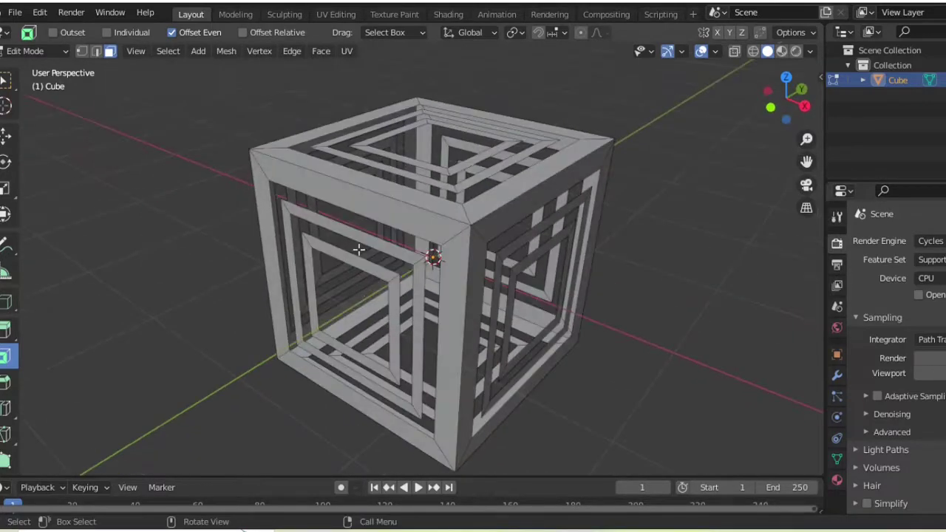
mouse_move(477, 234)
middle_down()
mouse_move(427, 328)
mouse_move(381, 216)
middle_up()
mouse_move(329, 187)
middle_down()
mouse_move(483, 199)
mouse_move(395, 198)
mouse_move(373, 187)
middle_up()
Step: Inset the frame faces to give them about 0.07 m thickness
key(i)
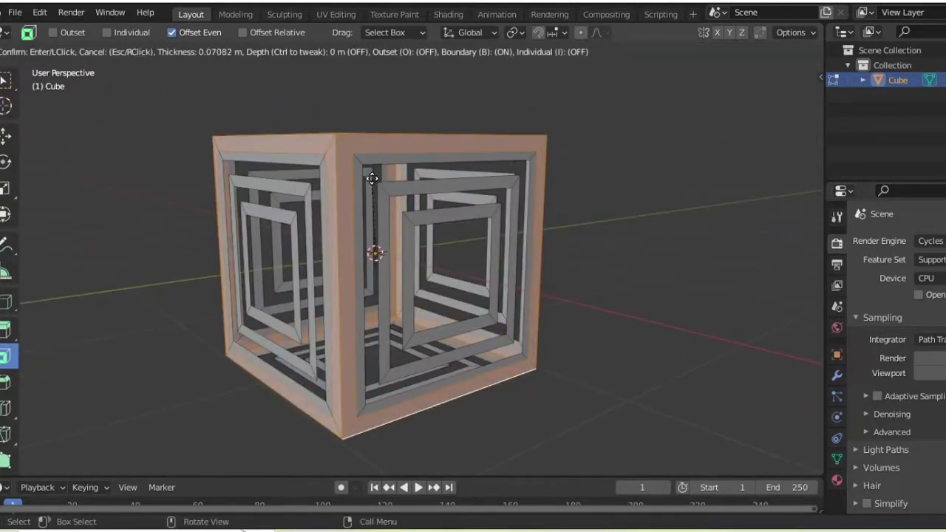
click(372, 179)
mouse_move(352, 169)
middle_down()
mouse_move(557, 241)
mouse_move(414, 237)
mouse_move(578, 226)
middle_up()
mouse_move(445, 255)
middle_down()
mouse_move(333, 275)
mouse_move(487, 302)
mouse_move(413, 272)
mouse_move(443, 251)
mouse_move(221, 312)
mouse_move(391, 232)
mouse_move(337, 220)
middle_up()
scroll(221, 311, down, 4)
Step: Switch the frame cube back to Object Mode
click(10, 52)
click(26, 61)
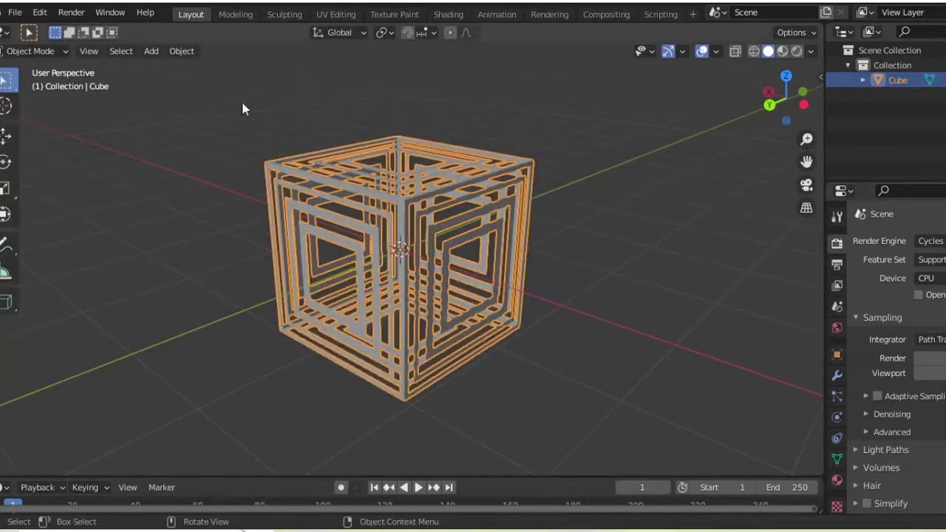
scroll(735, 147, up, 5)
Step: Add a Solidify modifier to the frame cube and apply it permanently
click(836, 375)
click(881, 241)
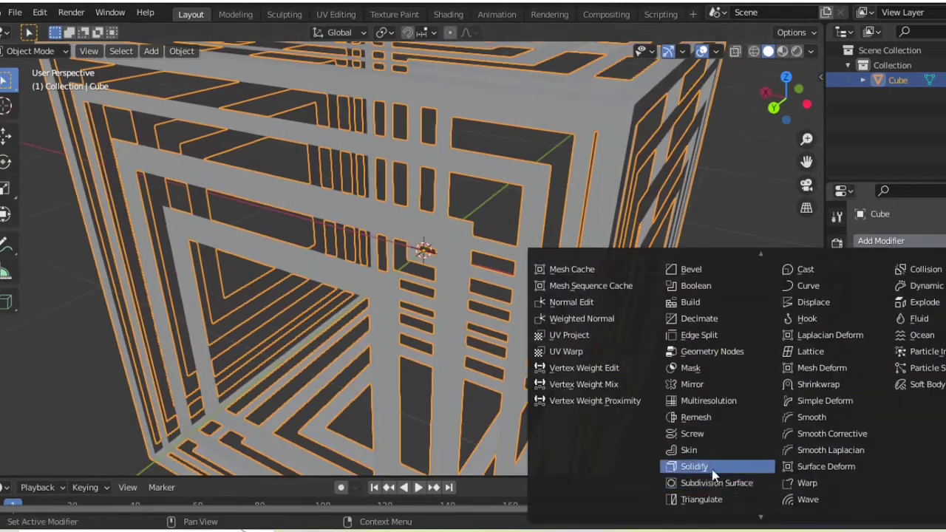
click(710, 477)
middle_drag(517, 251, 582, 246)
scroll(581, 245, down, 4)
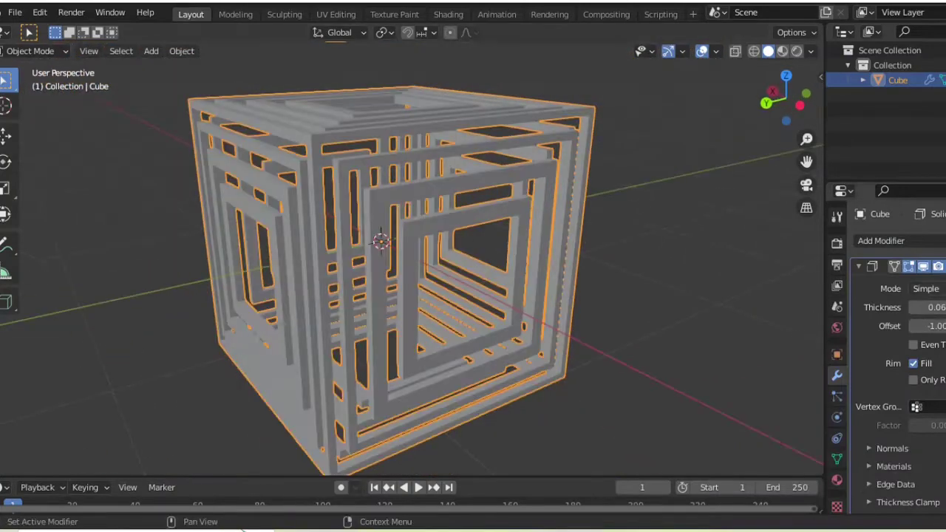
key(ctrl+a)
Step: Hide the finished frame cube and add a new plain cube, Cube.001
click(155, 177)
alt+middle_drag(156, 178, 171, 167)
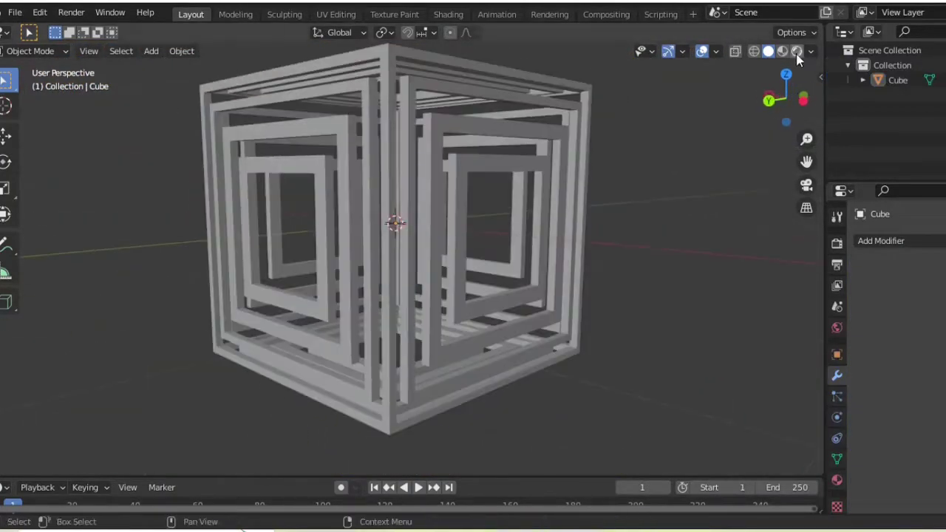
key(h)
click(151, 51)
click(323, 89)
scroll(281, 194, down, 3)
Step: Put Cube.001 in Edit Mode and inset its front face by about 0.2 m
click(31, 51)
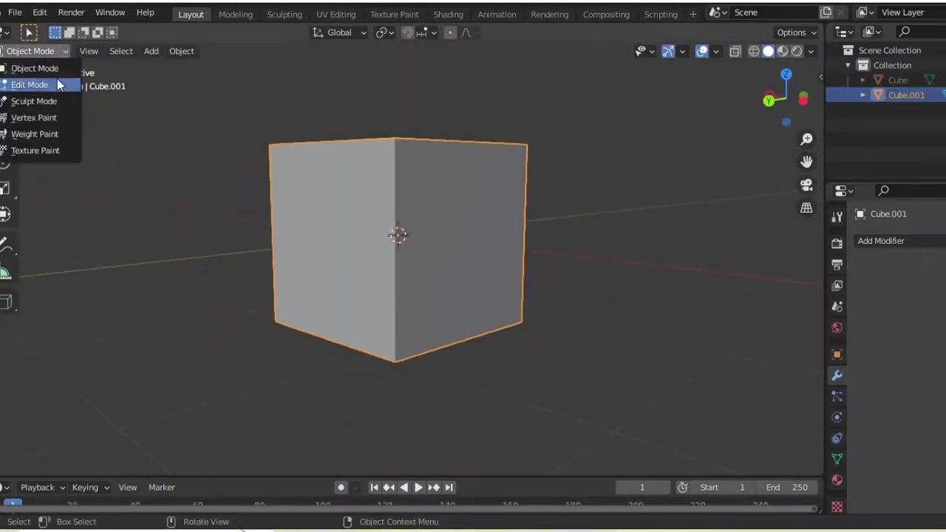
click(30, 84)
mouse_move(251, 244)
middle_down()
mouse_move(259, 253)
mouse_move(114, 272)
middle_up()
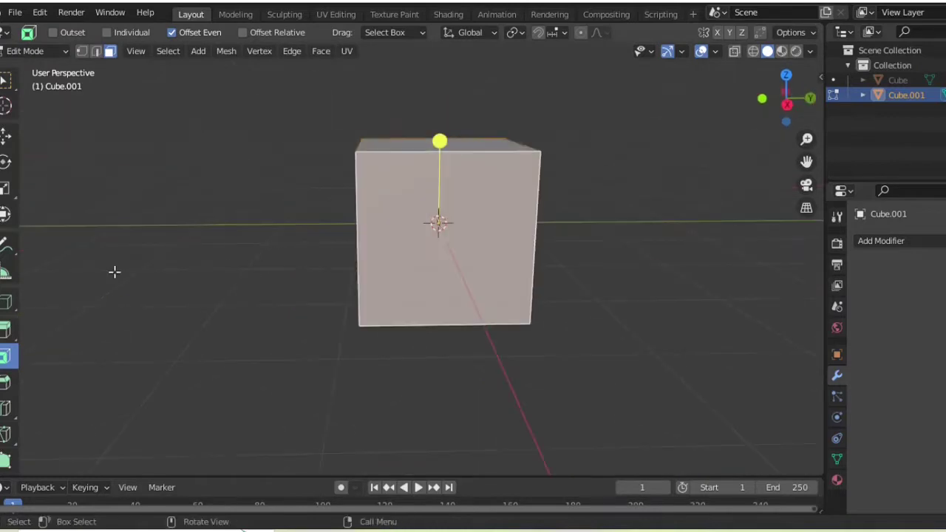
drag(437, 161, 440, 164)
click(439, 162)
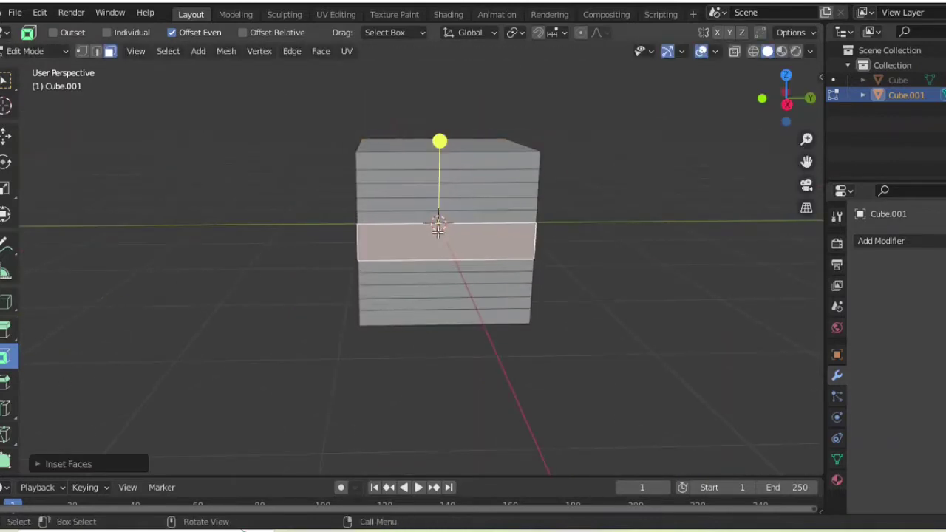
Step: Delete the selected side faces of Cube.001
middle_drag(451, 247, 370, 232)
mouse_move(378, 298)
middle_down()
mouse_move(376, 200)
mouse_move(434, 181)
mouse_move(454, 226)
middle_up()
right_click(384, 298)
click(397, 309)
Step: Inset the top face by about 0.21 and convert the faces to a wireframe frame
mouse_move(451, 198)
mouse_down()
mouse_move(451, 222)
mouse_move(420, 181)
mouse_up()
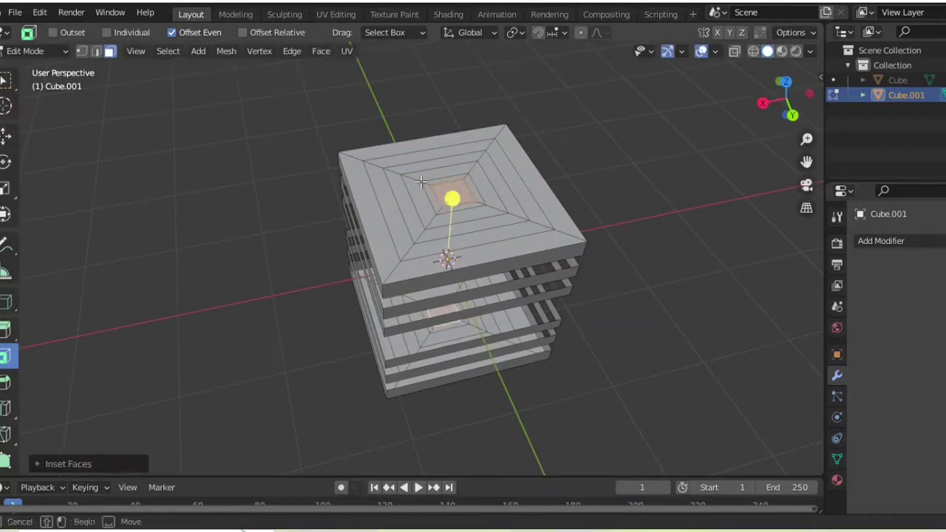
middle_drag(500, 230, 445, 231)
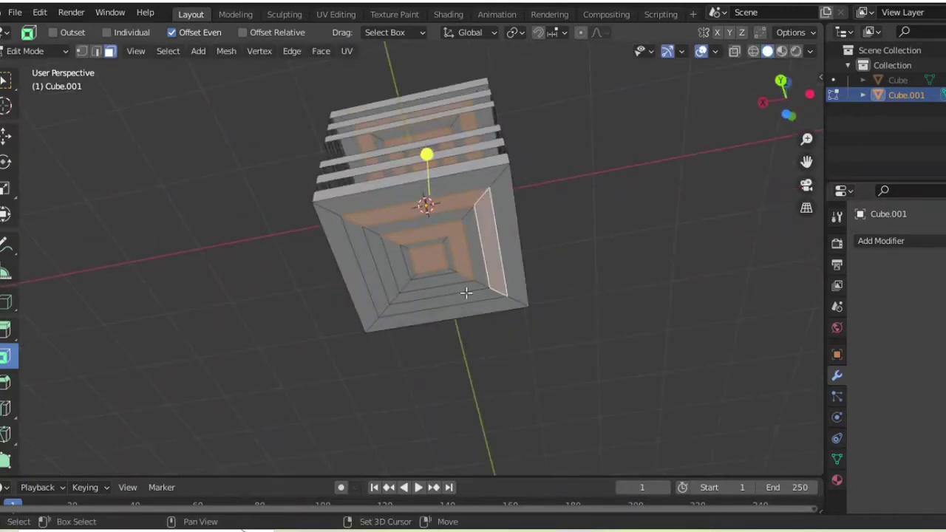
right_click(390, 284)
click(359, 315)
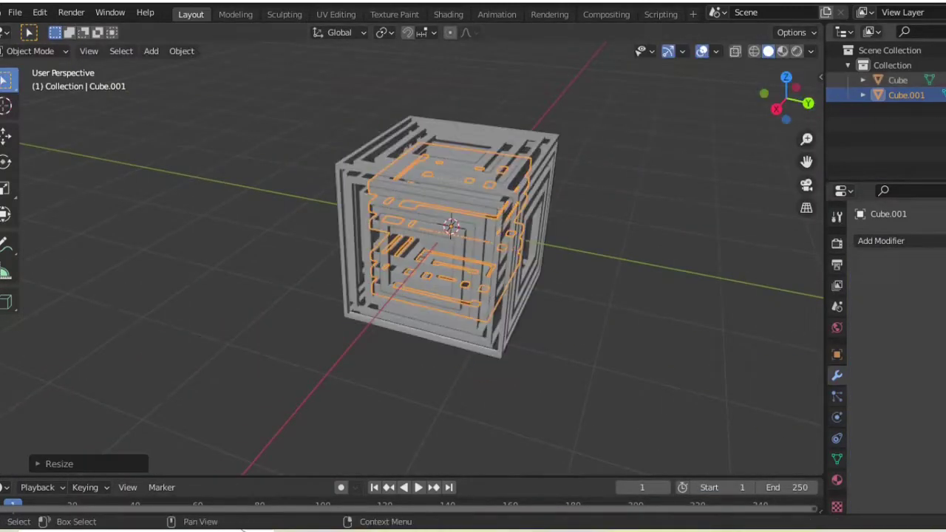
mouse_move(451, 227)
middle_down()
mouse_move(549, 140)
mouse_move(441, 152)
middle_up()
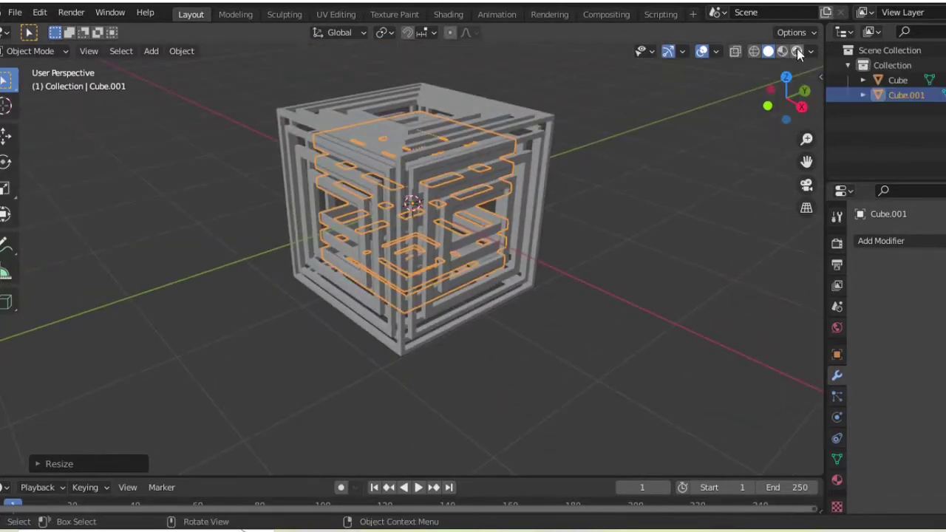
Step: Preview the nested cages in rendered shading, return to solid, and add a third cube
click(796, 51)
click(748, 51)
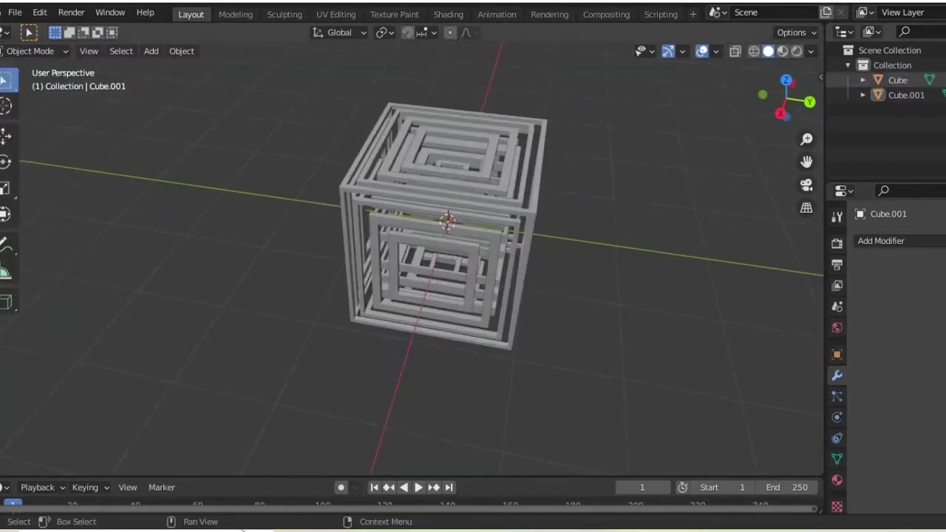
click(151, 51)
click(292, 80)
Step: Enter Edit Mode on Cube.002 and inset its bottom face by about 0.19 m
key(Tab)
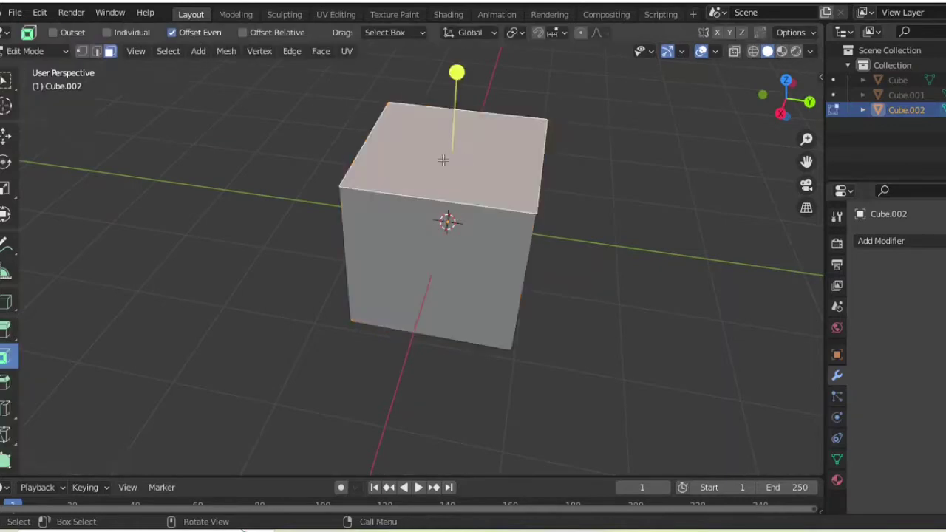
mouse_move(443, 295)
middle_down()
mouse_move(517, 221)
mouse_move(747, 392)
middle_up()
mouse_move(405, 190)
mouse_down()
mouse_move(406, 201)
mouse_move(406, 189)
mouse_up()
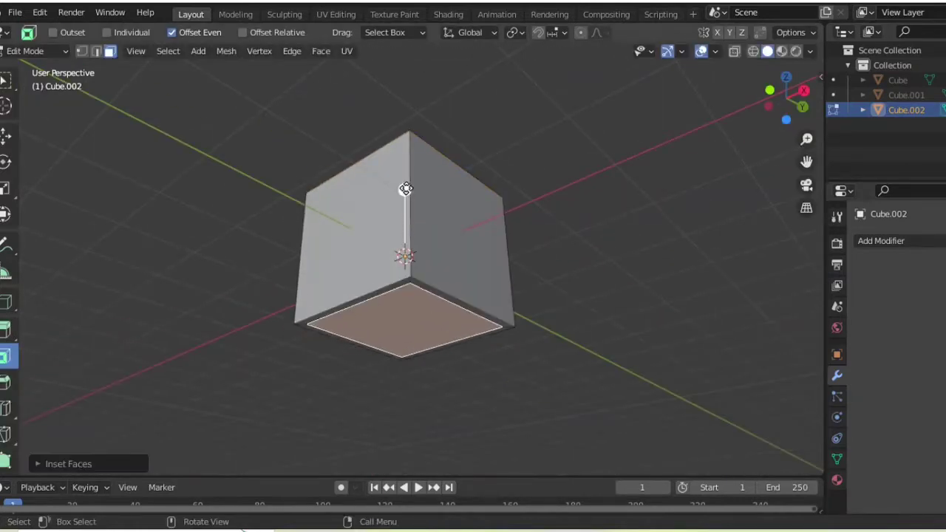
mouse_move(405, 188)
middle_down()
mouse_move(471, 340)
mouse_move(425, 21)
middle_up()
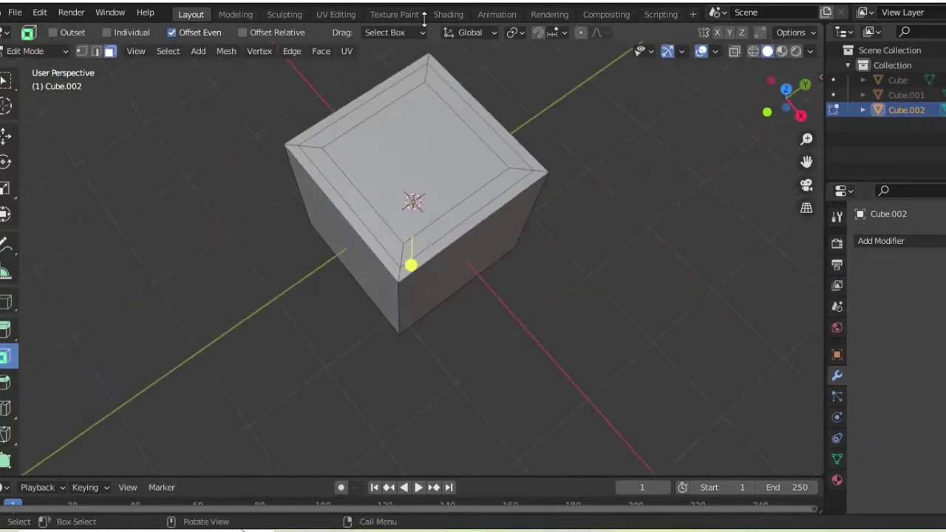
Step: Try dissolving and bevelling the faces, then undo the bevel
right_click(443, 127)
click(444, 299)
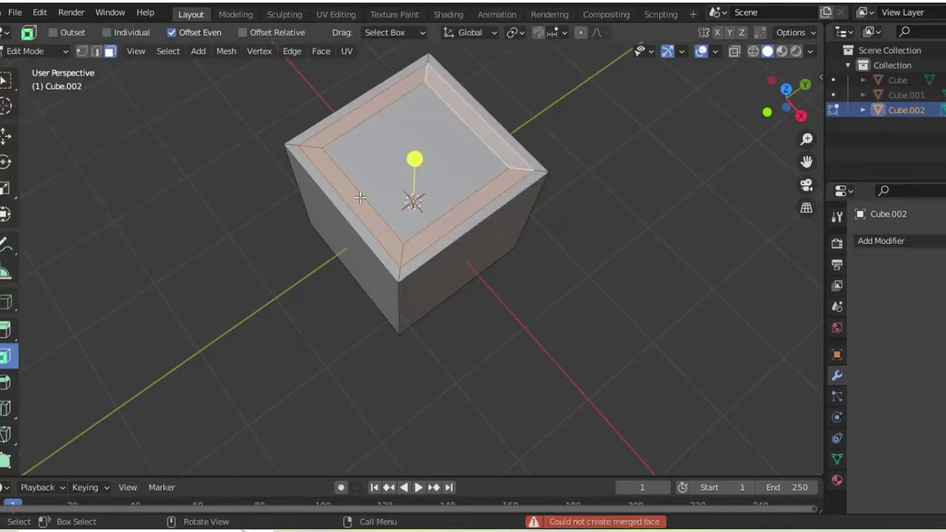
middle_drag(234, 88, 414, 125)
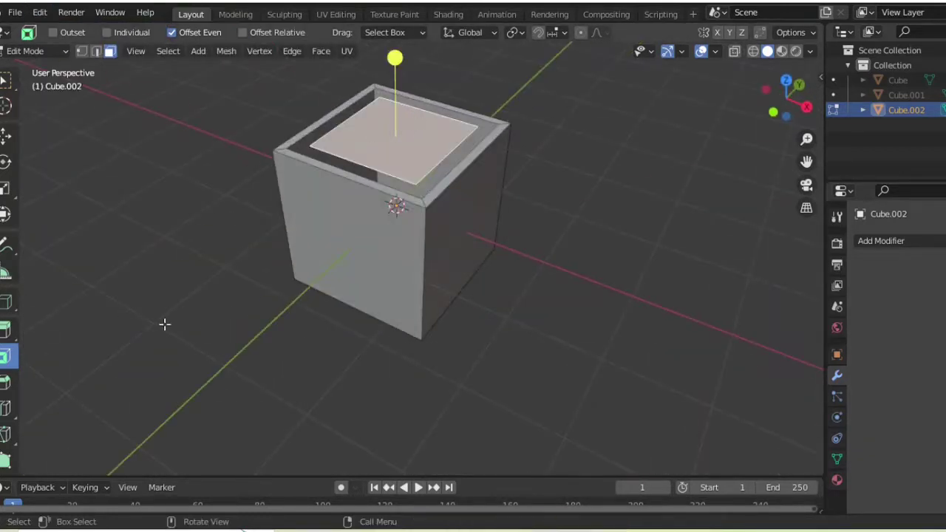
mouse_move(164, 323)
middle_down()
mouse_move(405, 447)
mouse_move(384, 170)
middle_up()
click(5, 382)
drag(384, 177, 376, 157)
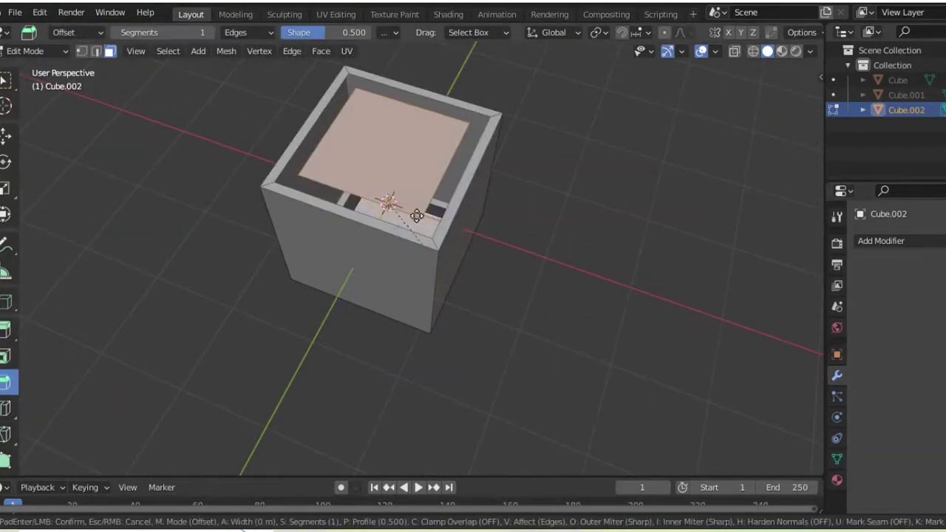
click(38, 12)
click(51, 28)
Step: Select all faces of Cube.002 and inset them
middle_drag(295, 296, 281, 185)
click(5, 356)
drag(362, 170, 364, 155)
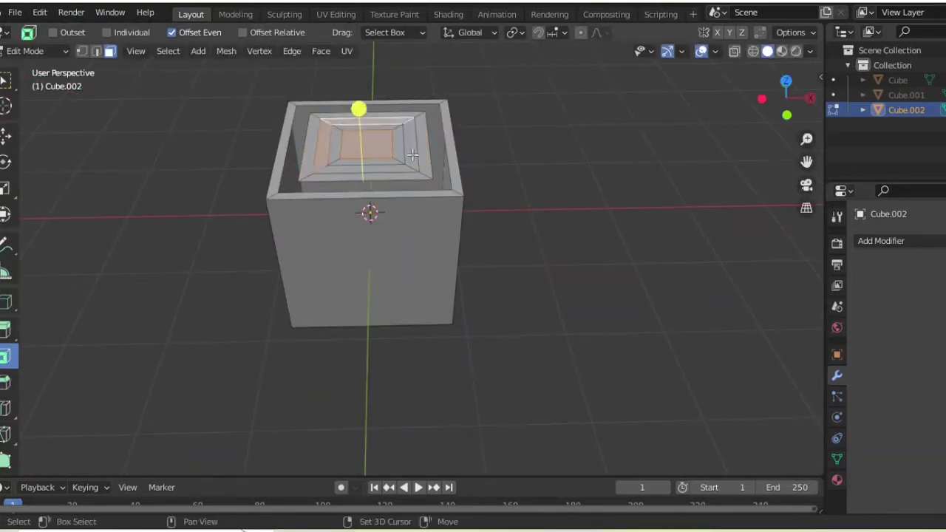
middle_drag(412, 153, 395, 304)
mouse_move(440, 334)
middle_down()
mouse_move(308, 237)
mouse_move(363, 164)
middle_up()
key(a)
key(i)
click(363, 165)
Step: Turn Cube.002's inset faces into a wireframe frame
right_click(323, 293)
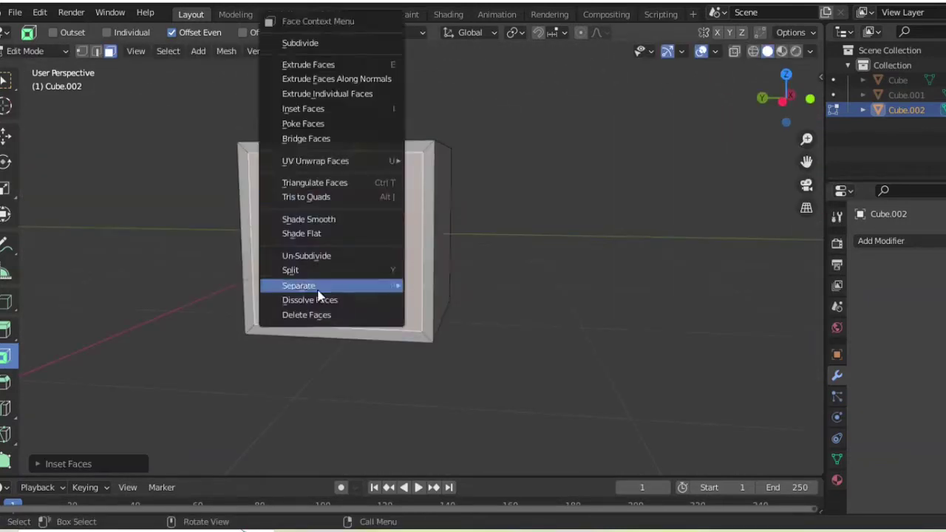
mouse_move(323, 293)
middle_down()
mouse_move(327, 232)
mouse_move(399, 149)
mouse_move(355, 232)
middle_up()
right_click(355, 232)
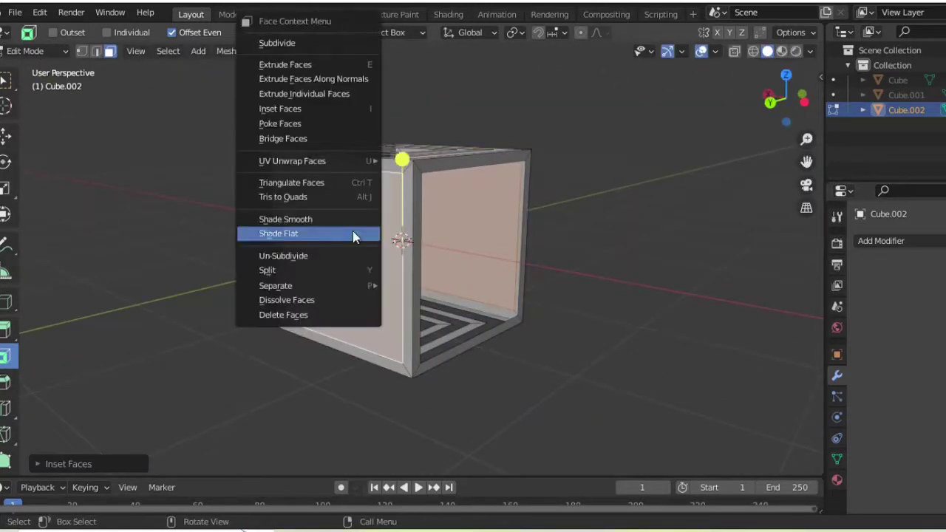
click(354, 232)
Step: Return to Object Mode, shrink Cube.002 inside the others, and unhide both cages
key(Tab)
key(s)
key(Return)
key(z)
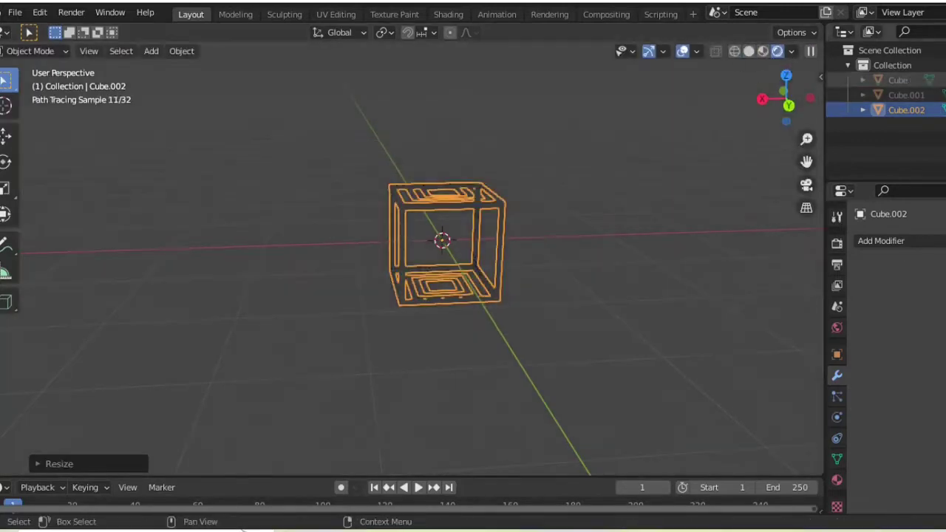
key(alt+h)
mouse_move(443, 236)
middle_down()
mouse_move(514, 188)
mouse_move(454, 190)
middle_up()
Step: Select the outer Cube and make the timeline taller
click(363, 162)
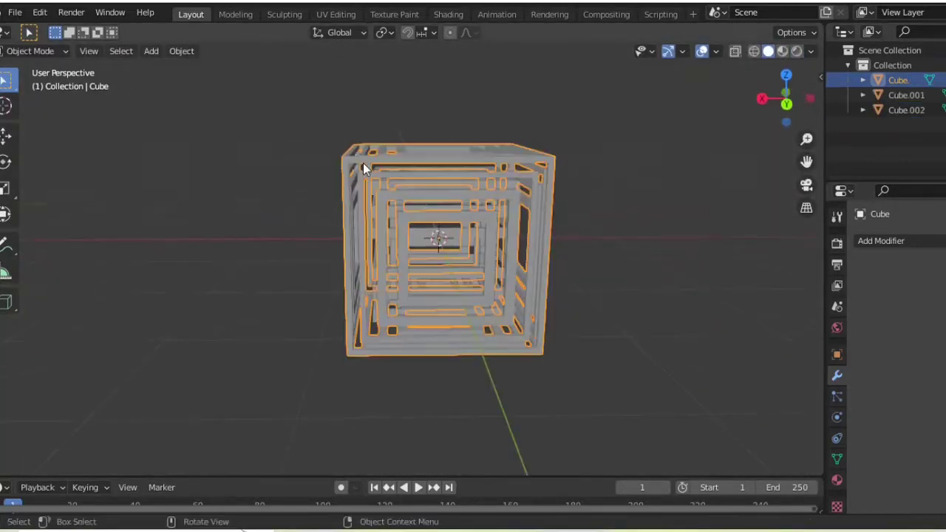
key(s)
drag(464, 465, 464, 410)
mouse_move(345, 368)
middle_down()
mouse_move(438, 298)
mouse_move(150, 380)
middle_up()
Step: Key the outer Cube's rotation at frame 1, rotate it, and key again at frame 60
key(i)
click(473, 203)
drag(44, 450, 197, 450)
middle_drag(539, 290, 848, 107)
key(r)
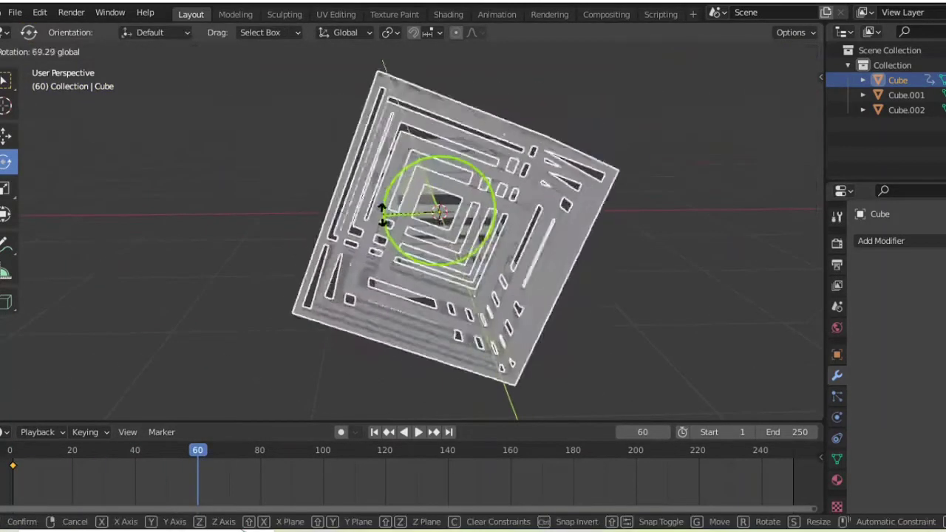
click(260, 311)
key(ctrl+KP_1)
key(i)
click(259, 311)
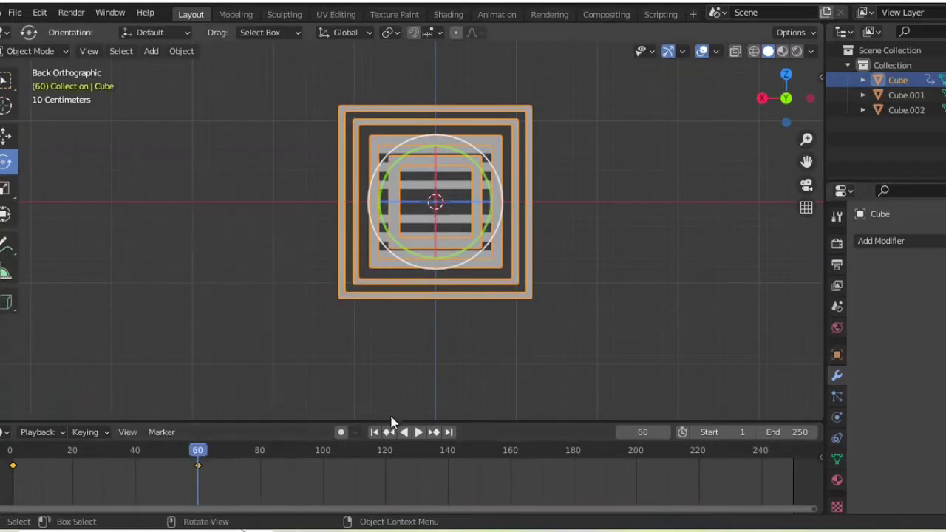
Step: Play back the rotation, rewind to frame 1, and select the middle cube Cube.001
key(space)
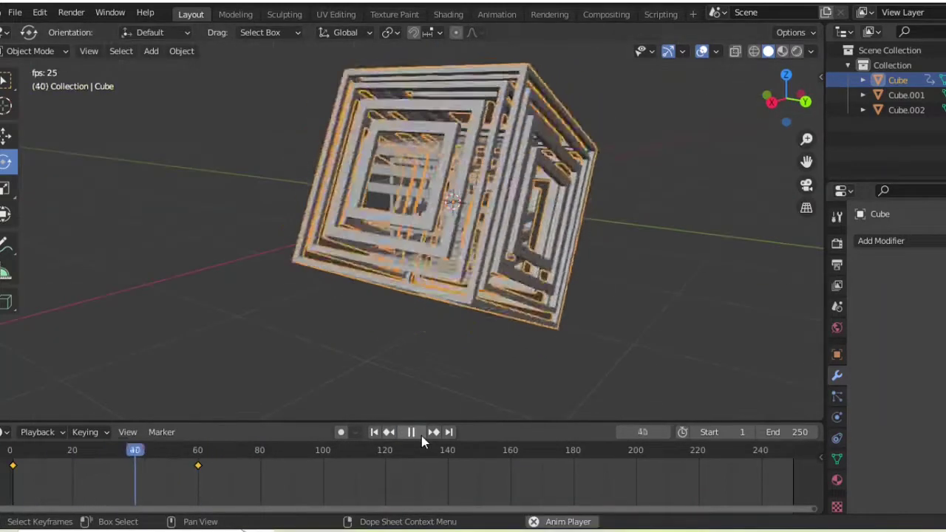
key(Escape)
key(shift+Left)
click(383, 255)
Step: Key Cube.001's rotation at frame 1, rotate it, and key again at frame 60
key(i)
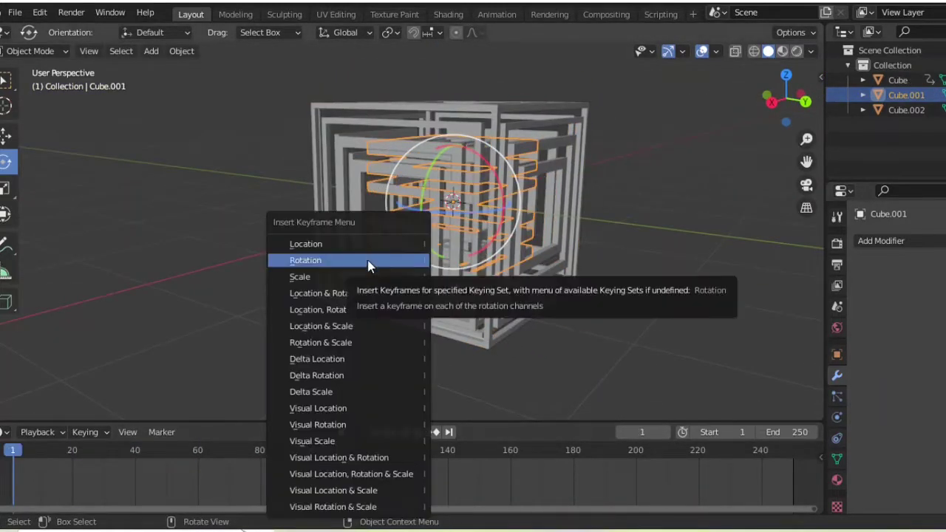
click(367, 260)
drag(148, 452, 198, 452)
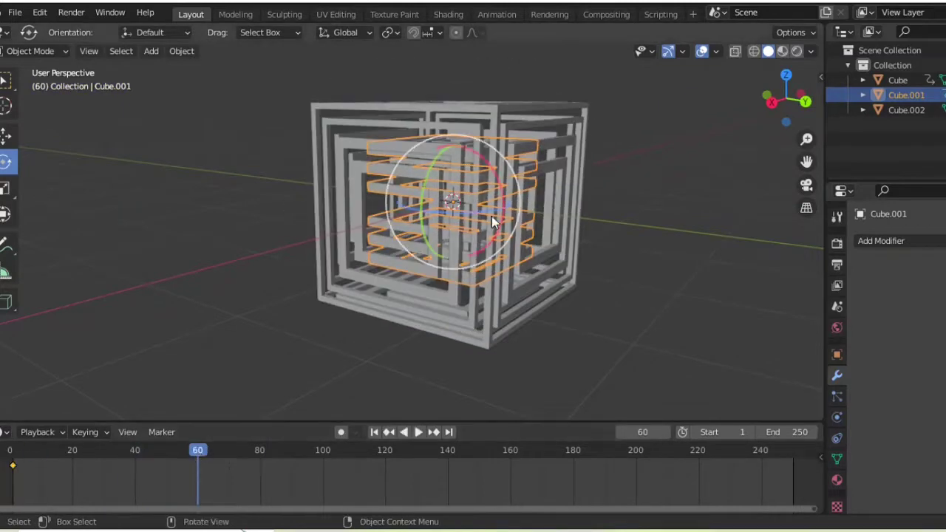
key(KP_7)
key(r)
click(273, 331)
key(i)
click(273, 331)
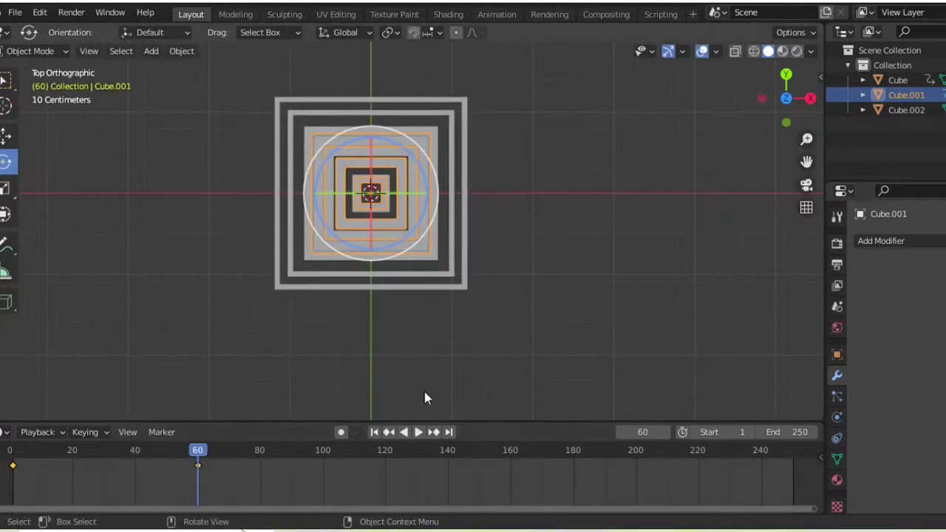
Step: Rewind to frame 1, preview playback, then select Cube.002 and start rotating it
key(shift+Left)
middle_drag(424, 392, 421, 442)
click(418, 432)
click(418, 432)
middle_drag(385, 222, 354, 147)
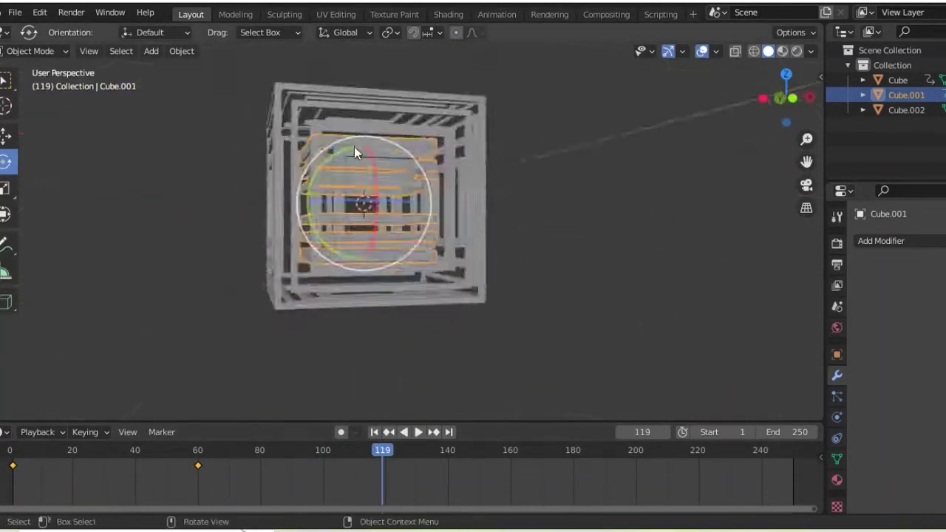
click(301, 186)
drag(301, 186, 308, 269)
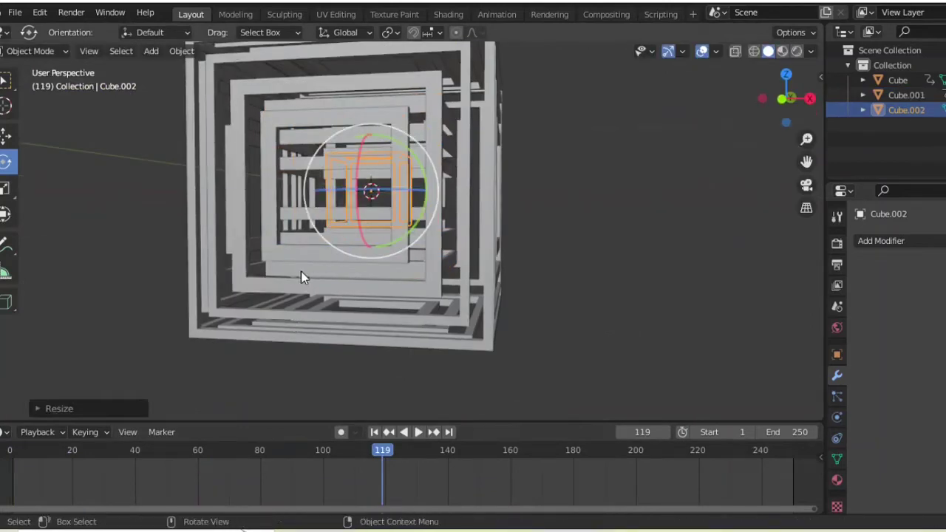
Step: Keyframe Cube.002's rotation at frame 1 and test the playback
key(shift+Left)
key(i)
click(316, 264)
click(418, 432)
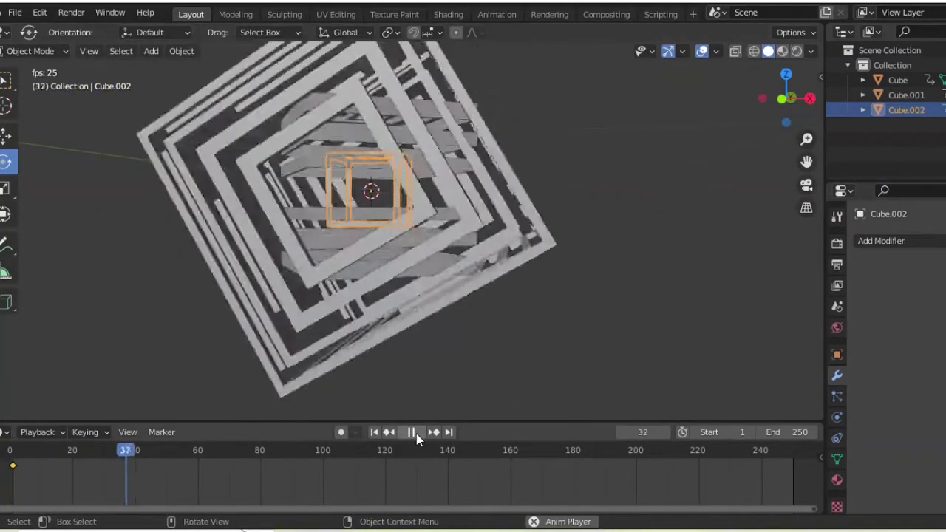
click(418, 431)
Step: Rotate Cube.002 around its X axis at frame 60 and play the animation
key(shift+Left)
drag(368, 229, 359, 178)
click(198, 450)
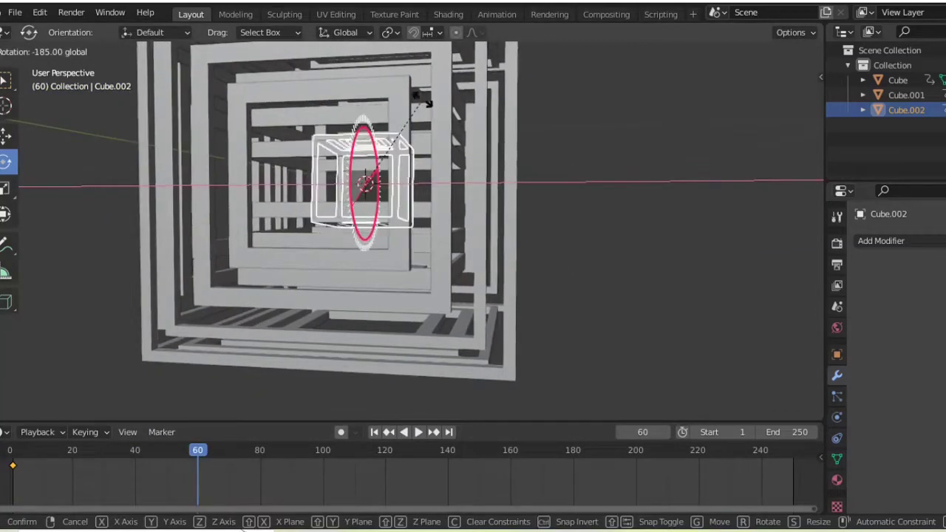
drag(349, 201, 369, 190)
middle_drag(369, 190, 330, 255)
click(418, 431)
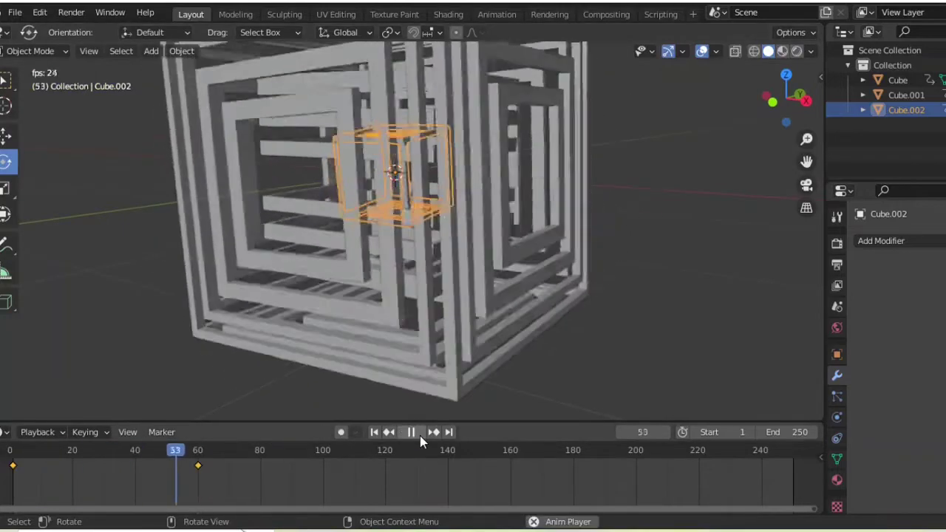
Step: Replay the animation from frame 1 while orbiting to view the nested cubes
middle_drag(384, 311, 330, 267)
click(374, 432)
click(418, 432)
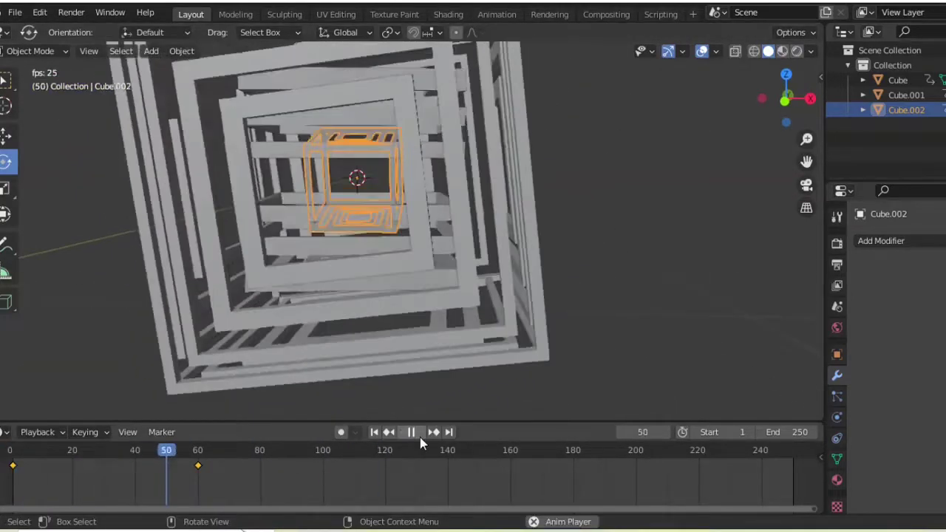
click(374, 432)
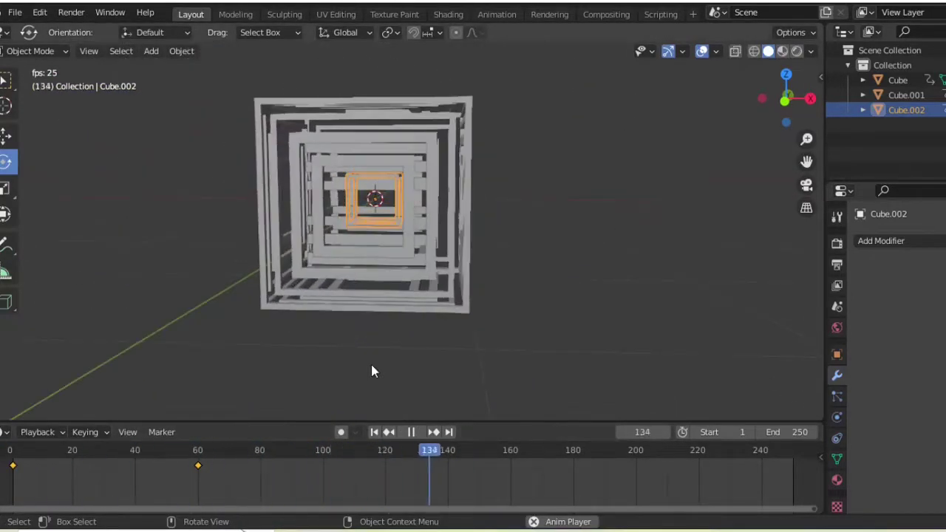
key(space)
mouse_move(371, 364)
middle_down()
mouse_move(240, 253)
mouse_move(157, 67)
middle_up()
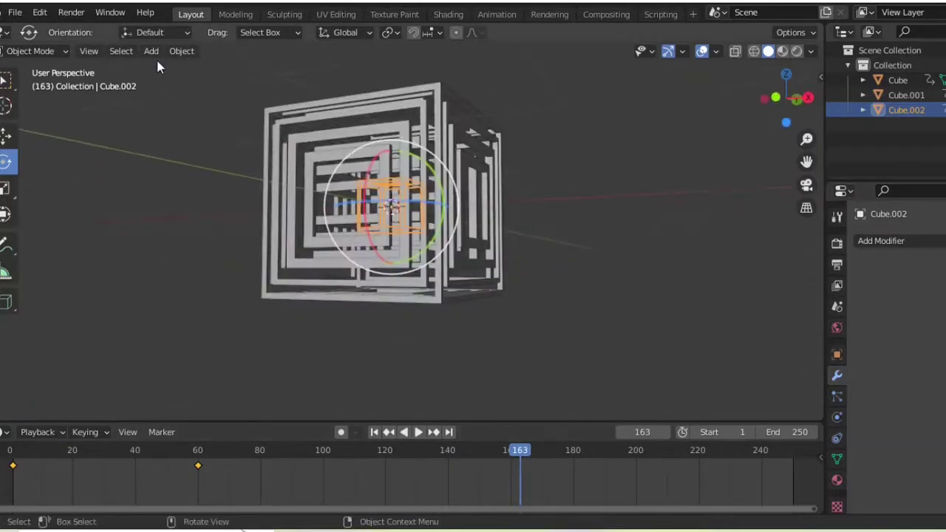
click(225, 190)
middle_drag(225, 190, 263, 231)
key(shift+Left)
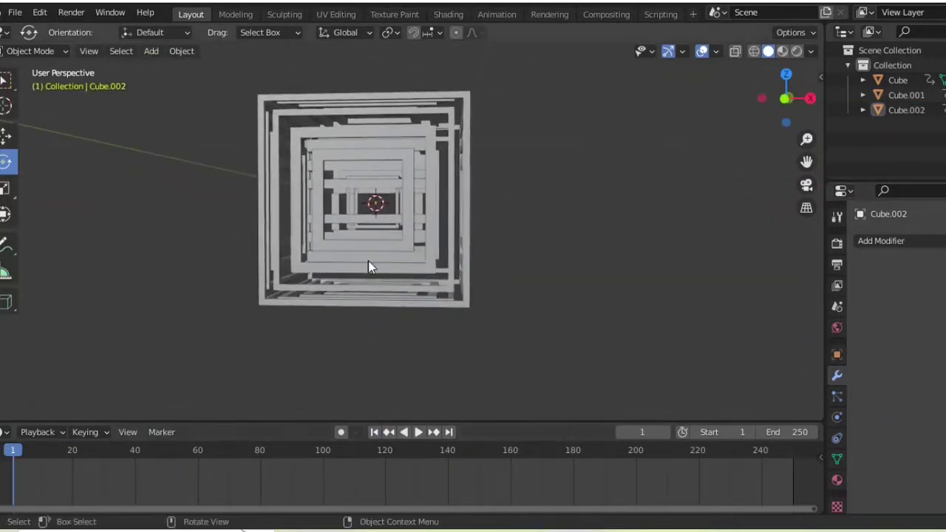
click(417, 431)
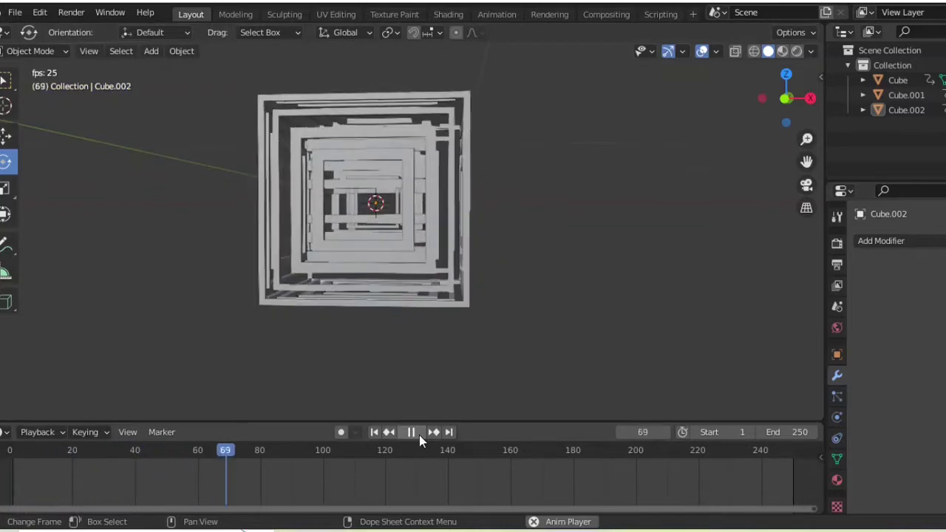
key(Escape)
Step: Select the middle Cube.001 and rotate it further from a three-quarter view
click(318, 243)
key(space)
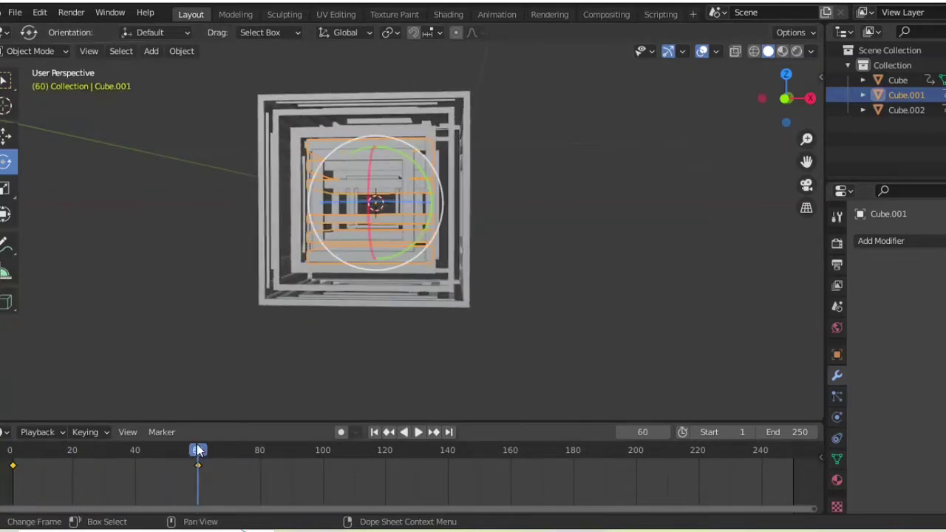
middle_drag(364, 362, 611, 78)
key(r)
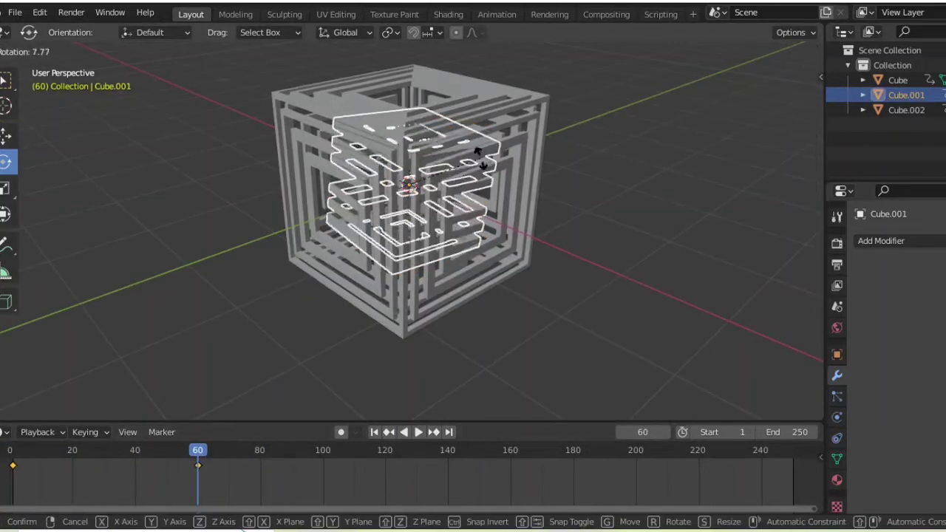
click(473, 145)
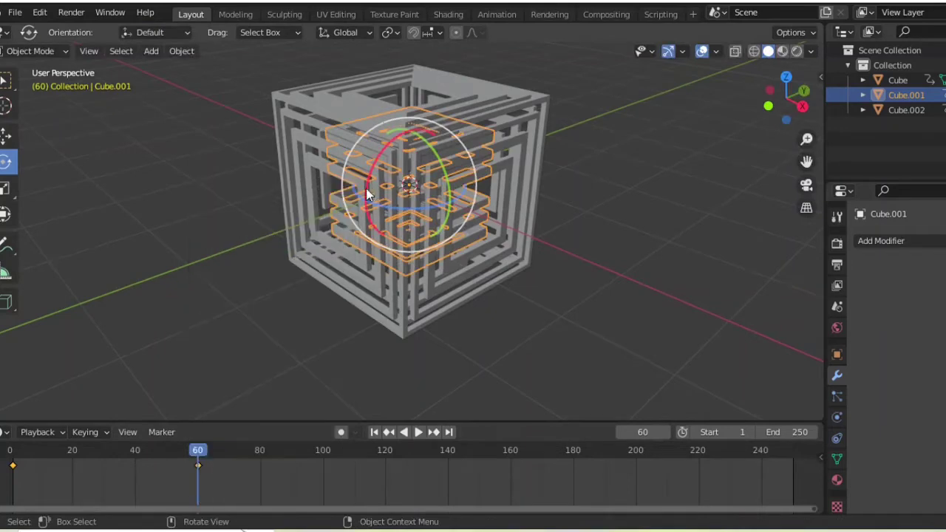
drag(367, 194, 367, 447)
key(space)
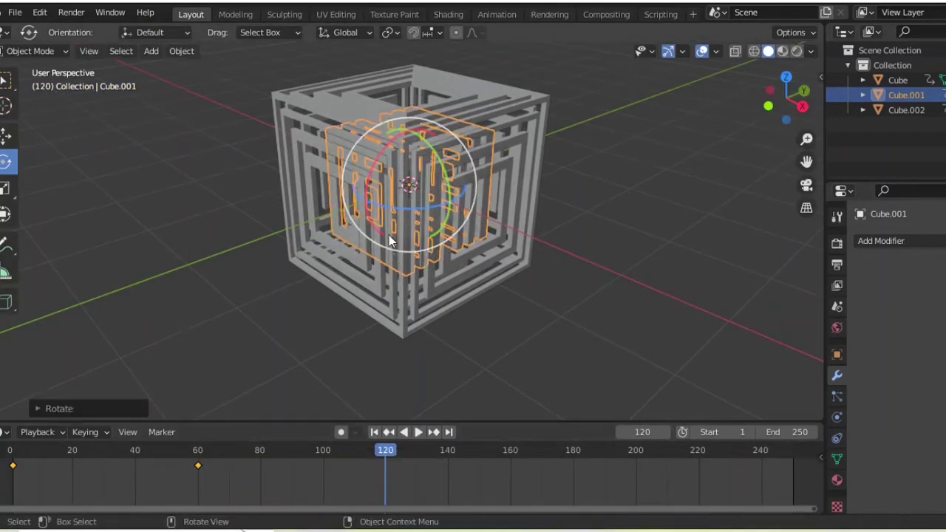
Step: Key Cube.001's rotation at frame 120 and replay the animation from the start
key(i)
click(367, 235)
click(374, 431)
click(411, 431)
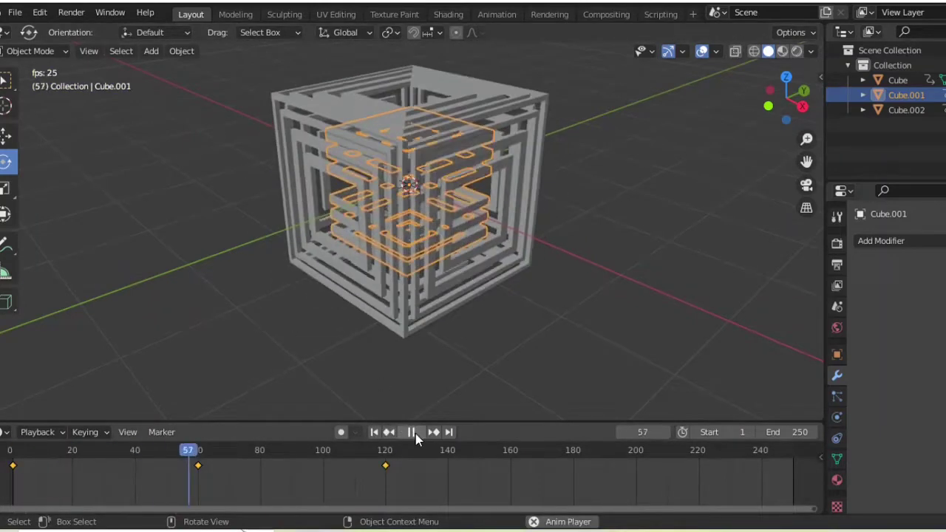
click(374, 431)
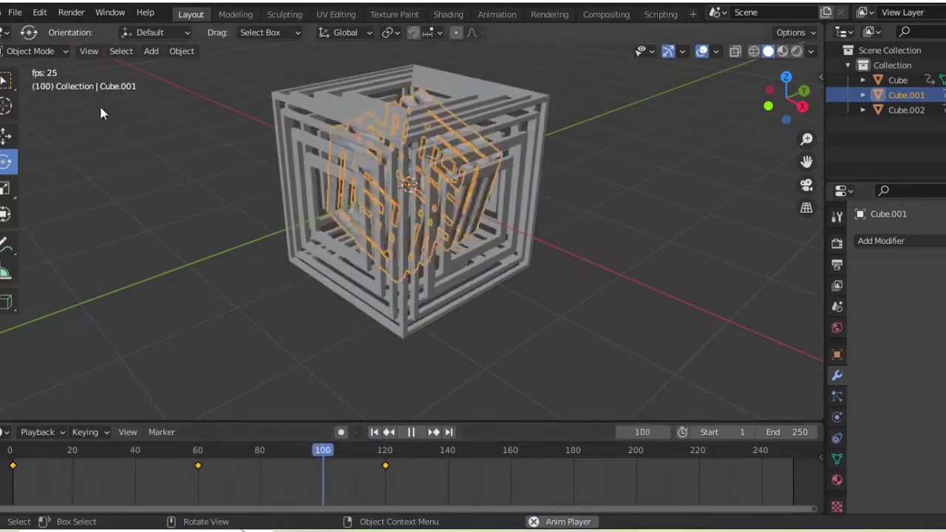
key(space)
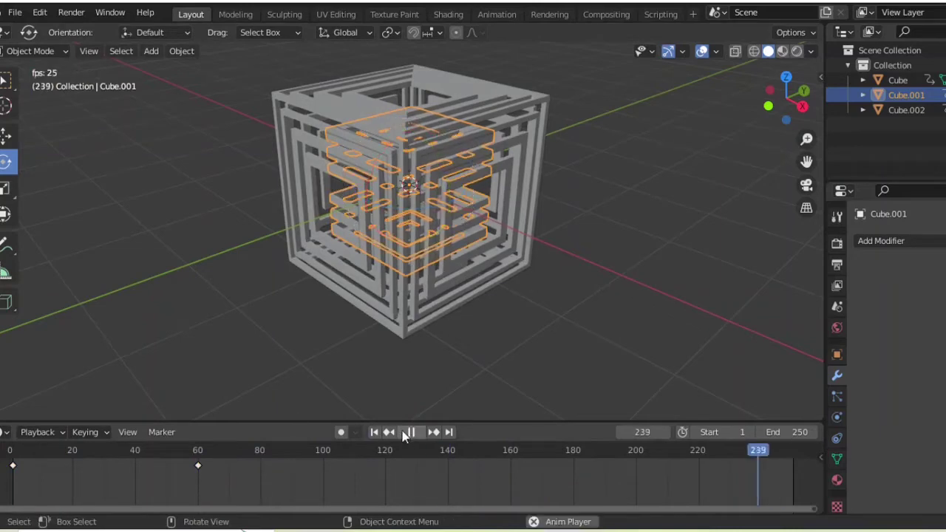
click(413, 431)
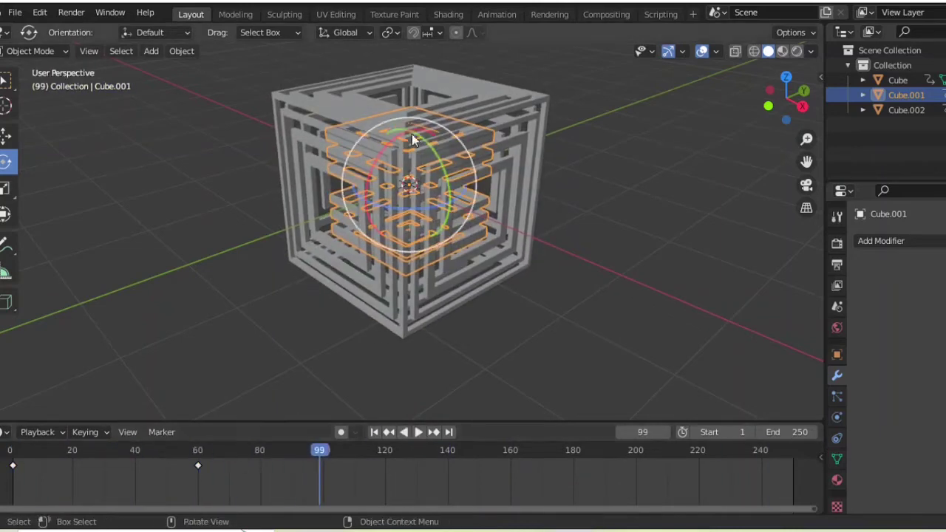
Step: Select the outer Cube and play the animation from frame 1
key(shift+Left)
click(412, 134)
click(417, 432)
Step: Rotate the outer Cube about 90° on X at frame 120 and key its rotation
click(417, 432)
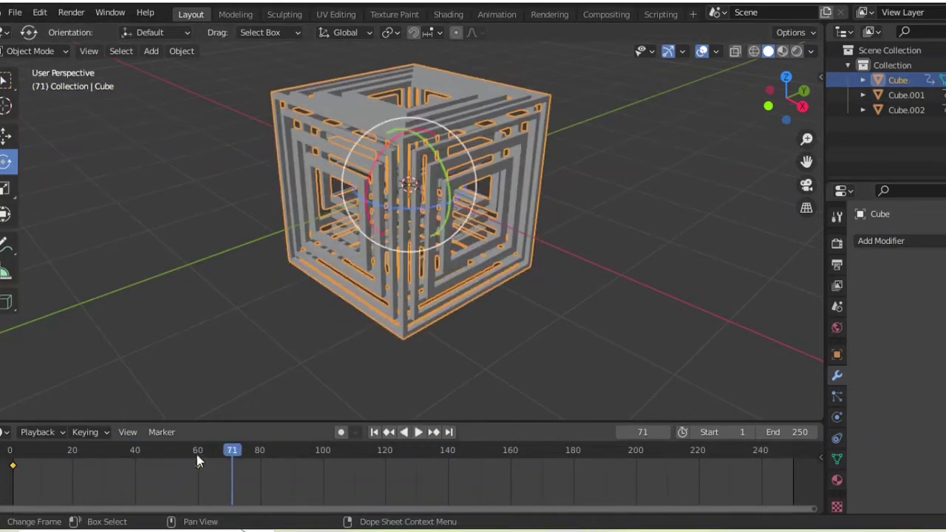
key(i)
click(229, 245)
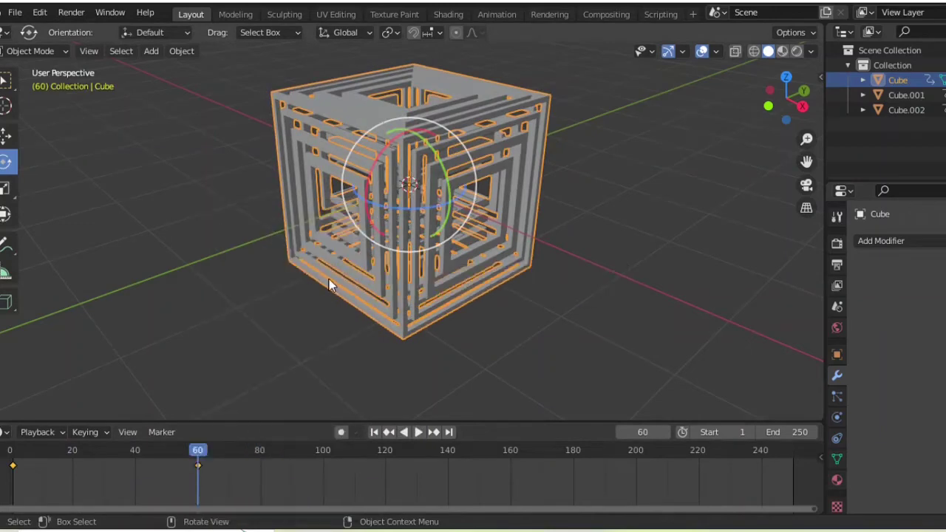
key(space)
click(381, 451)
drag(375, 185, 399, 127)
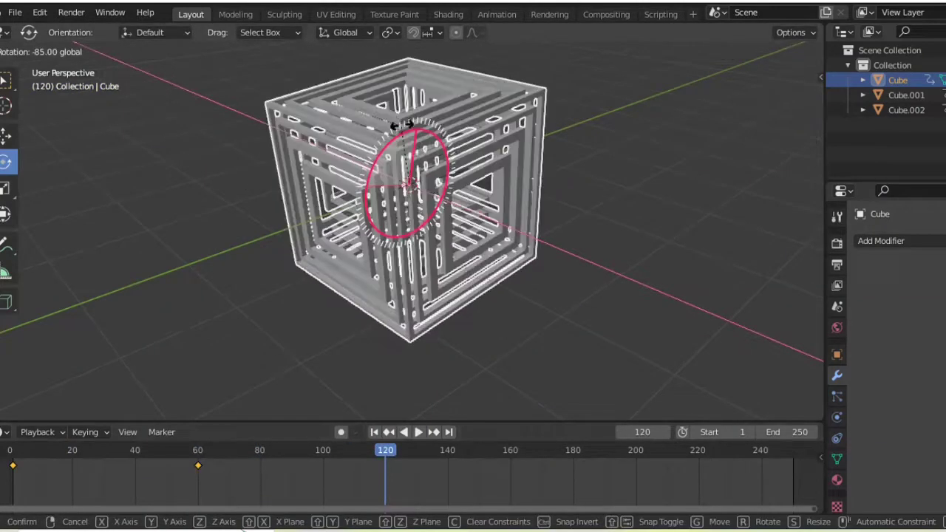
key(i)
click(337, 458)
key(i)
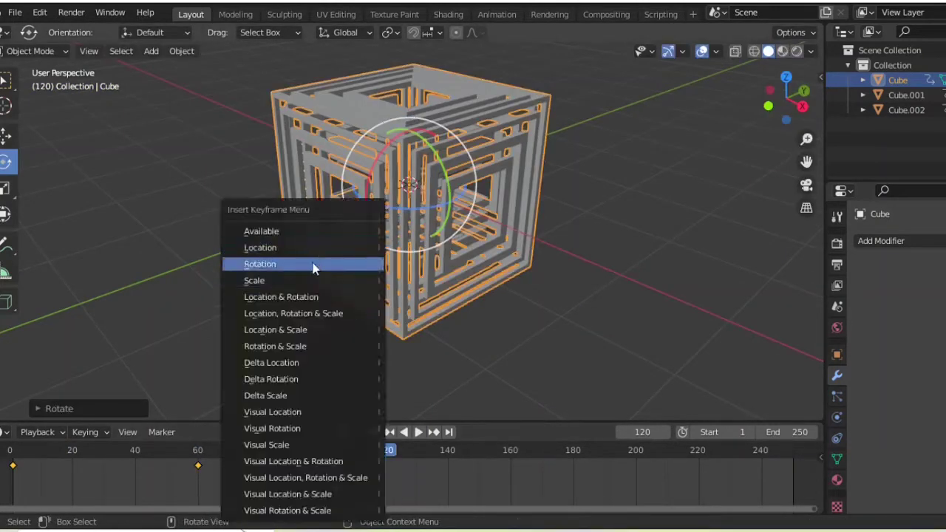
click(313, 266)
Step: Replay the animation and select the outer Cube's frame-120 keyframe
click(416, 433)
click(416, 433)
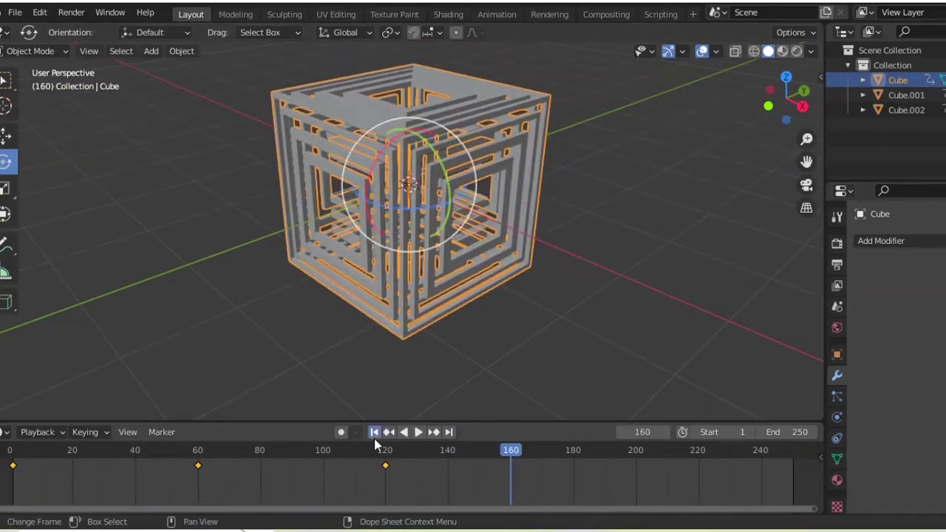
key(shift+Left)
click(418, 433)
click(418, 433)
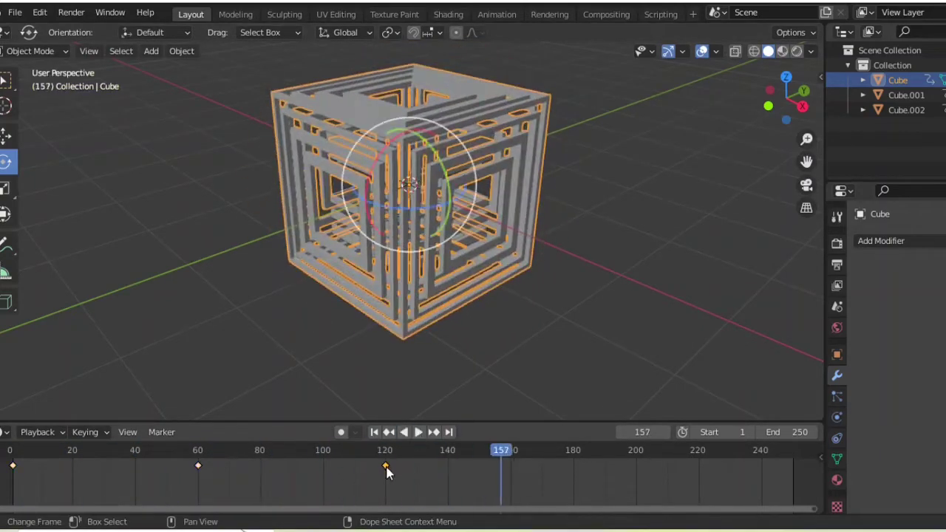
key(shift+Left)
click(384, 465)
click(418, 432)
click(419, 432)
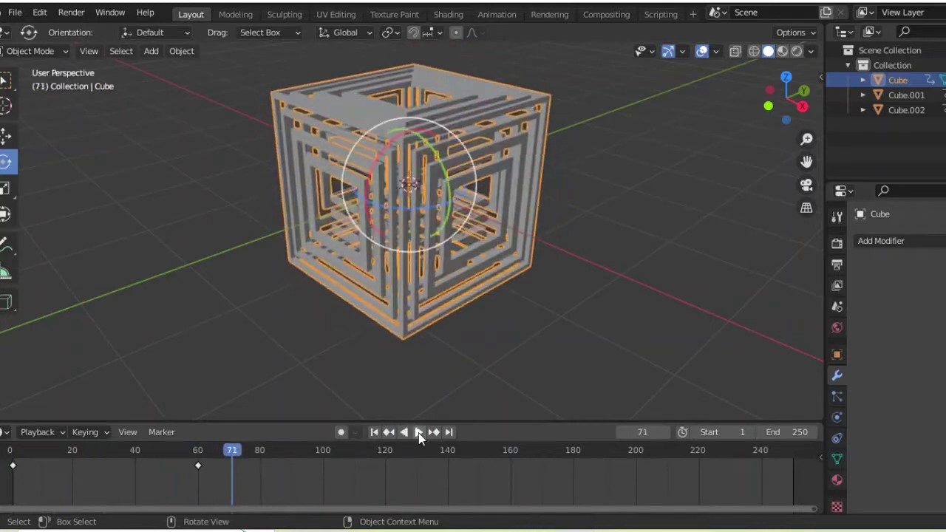
Step: Re-rotate the outer Cube at frame 120, key its rotation, and replay the animation
key(Down)
click(385, 450)
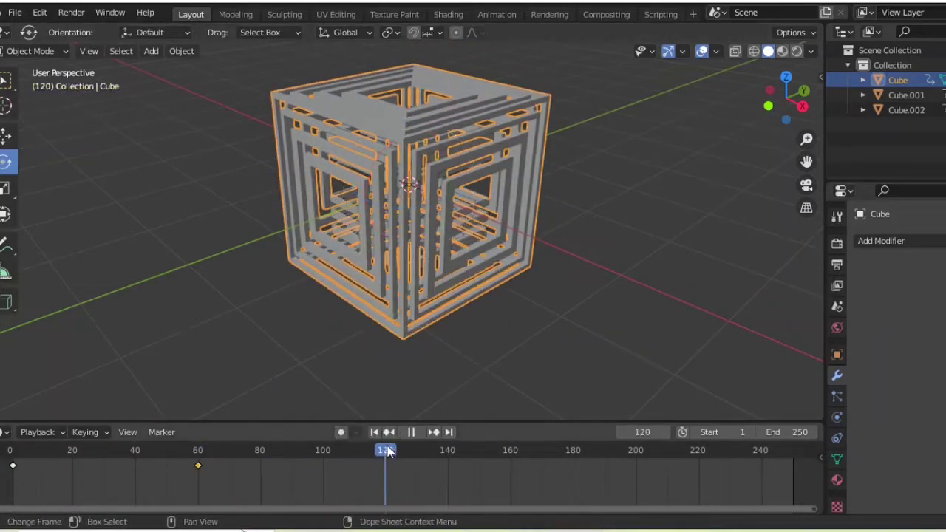
key(r)
click(425, 94)
key(i)
click(332, 264)
key(shift+Left)
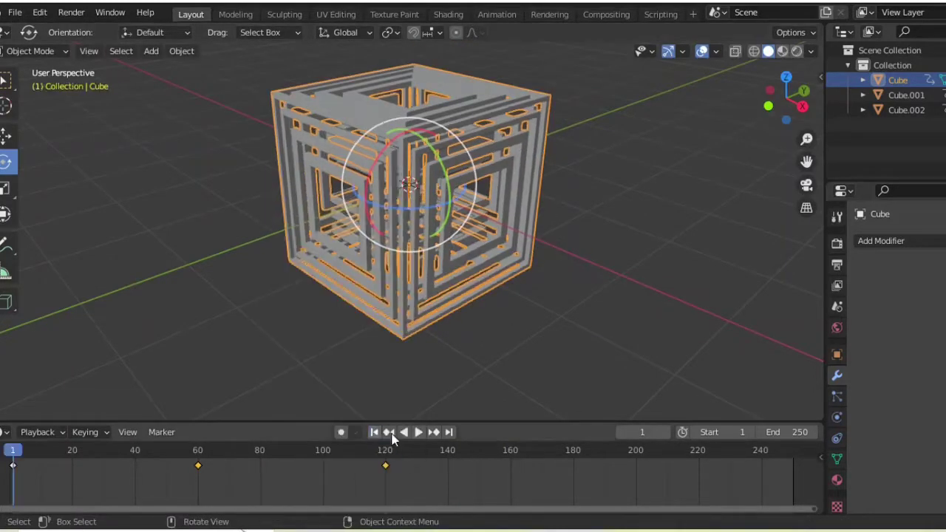
click(418, 432)
key(space)
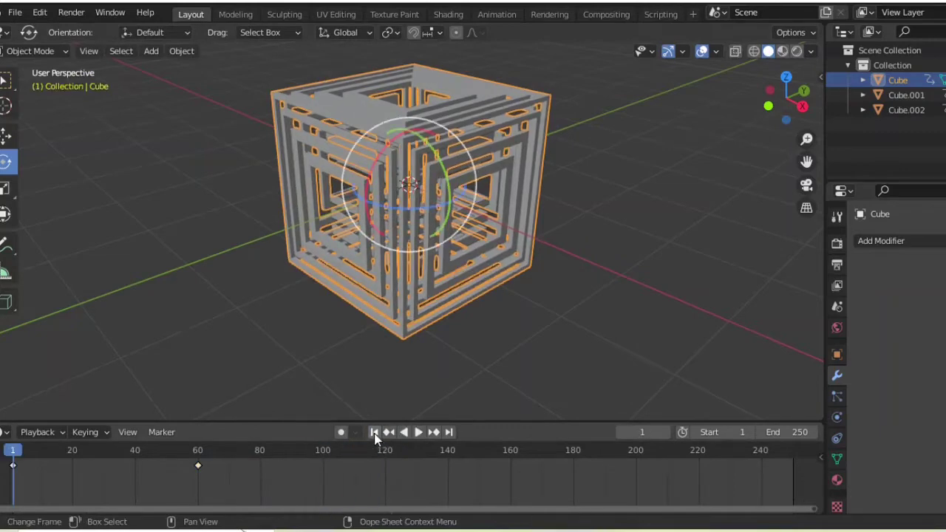
click(428, 435)
key(space)
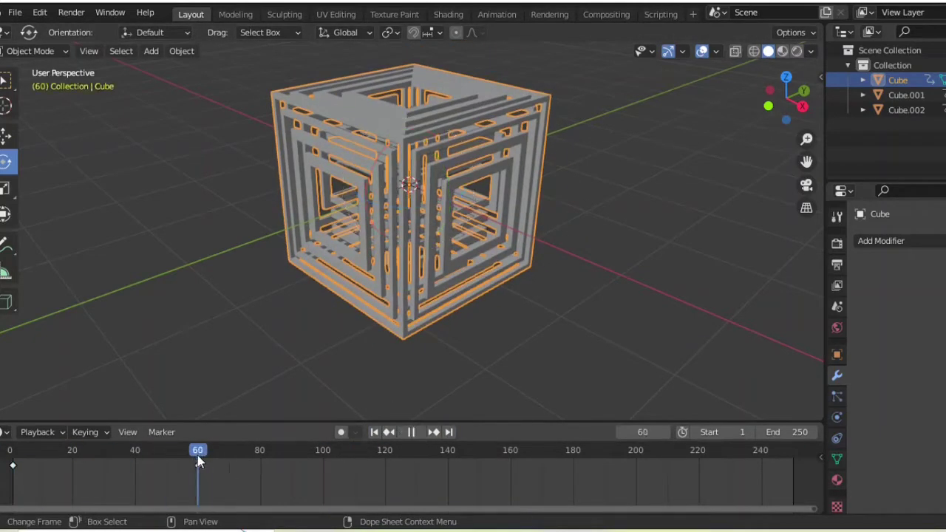
Step: Key another rotation for the outer Cube and play the spinning animation
key(space)
key(i)
click(276, 264)
drag(379, 455, 385, 458)
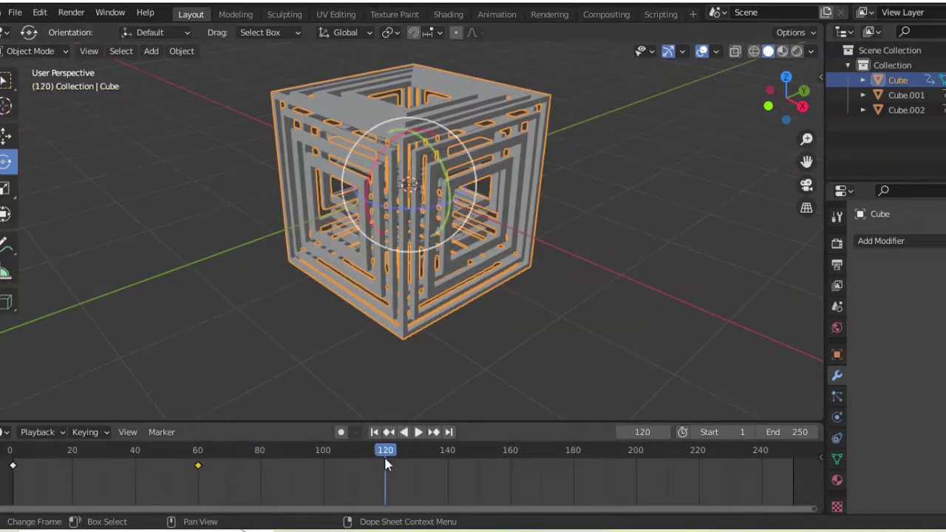
click(419, 432)
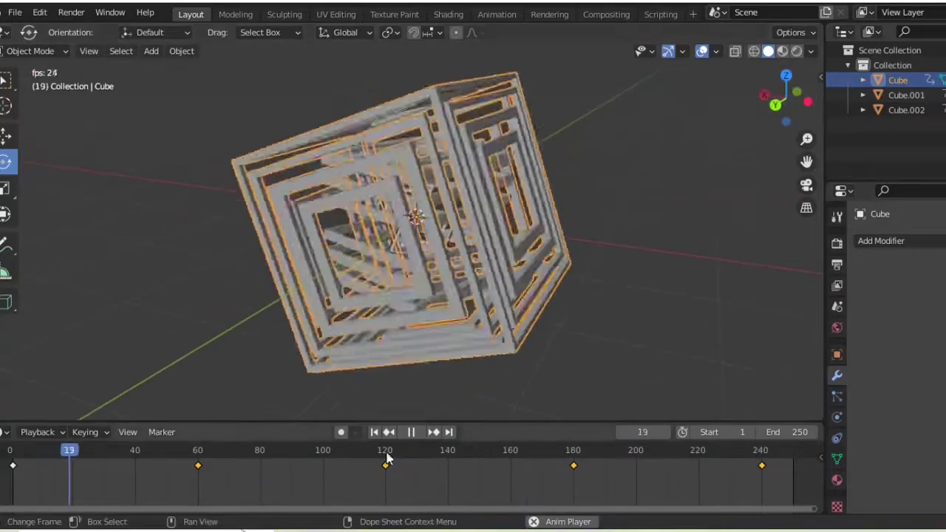
Step: Switch to Rendered shading and add a plane below the cubes, scaled into a large floor
key(Escape)
key(z)
key(alt+a)
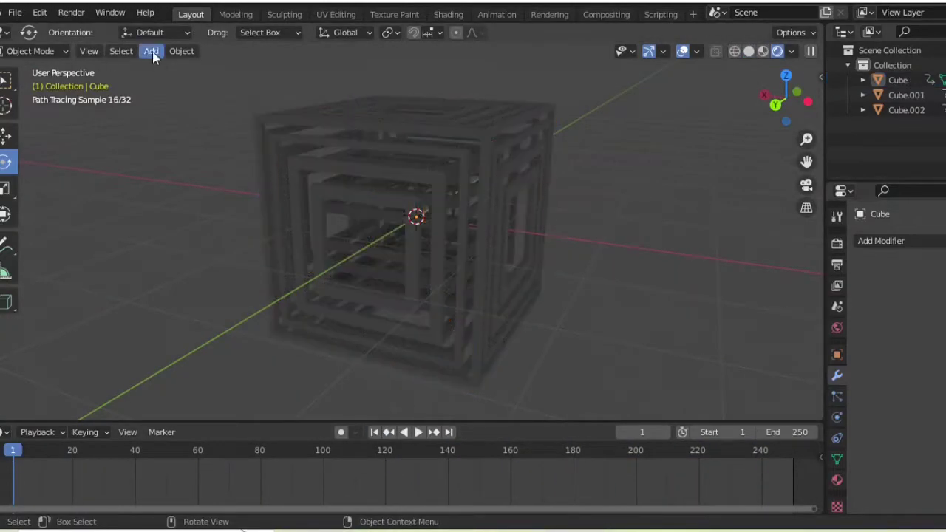
click(152, 51)
click(280, 66)
key(g)
click(394, 312)
key(s)
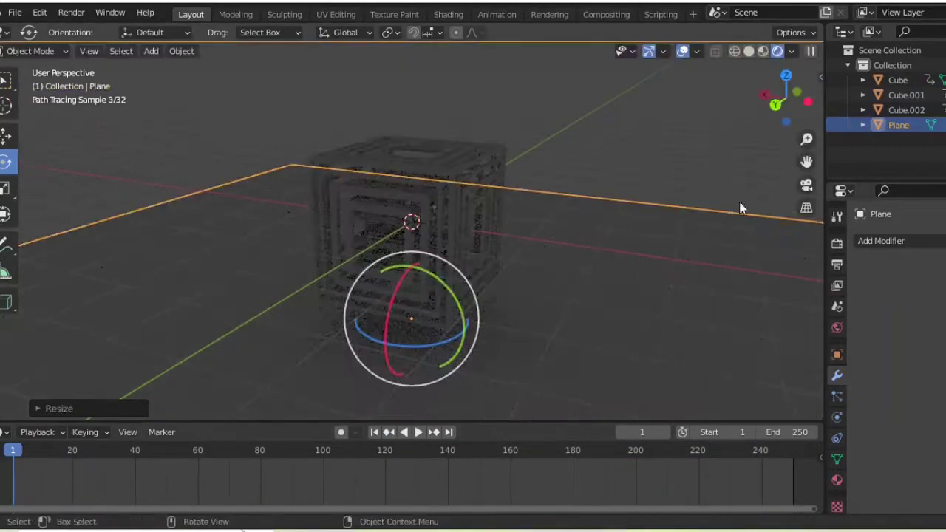
click(688, 259)
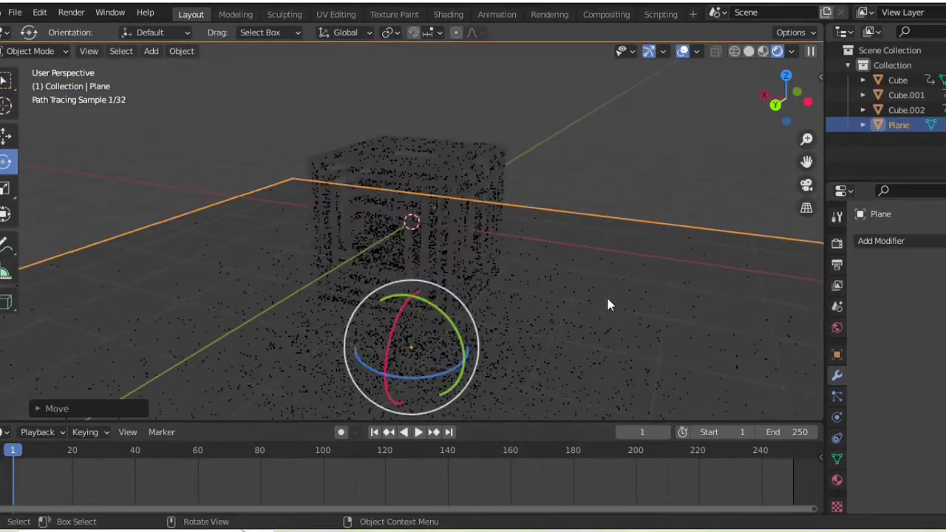
Step: Set the world background colour to black
click(837, 327)
click(929, 331)
drag(937, 133, 937, 215)
Step: Add a second plane above the cubes and split off a Shader Editor beside the viewport
click(151, 51)
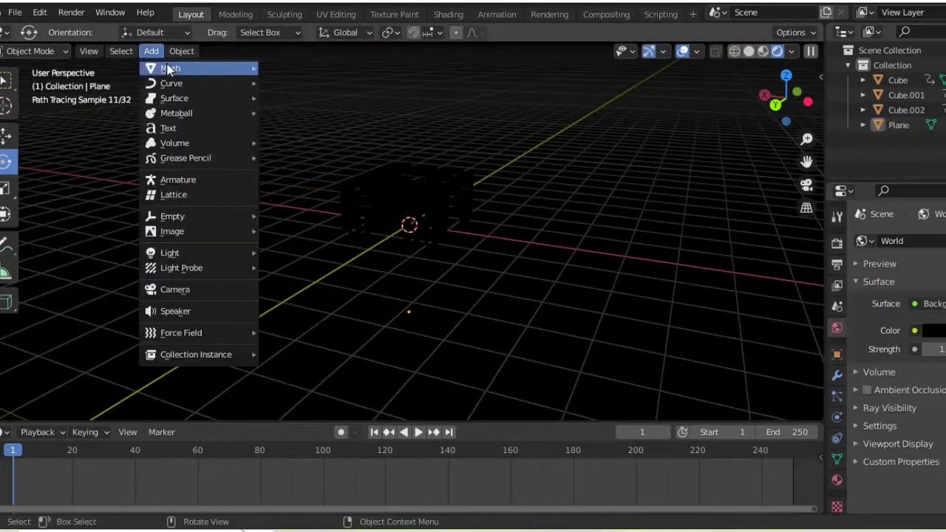
click(280, 67)
key(g)
click(424, 89)
mouse_move(825, 34)
mouse_down()
mouse_move(856, 34)
mouse_move(657, 36)
mouse_up()
key(shift+F3)
click(867, 376)
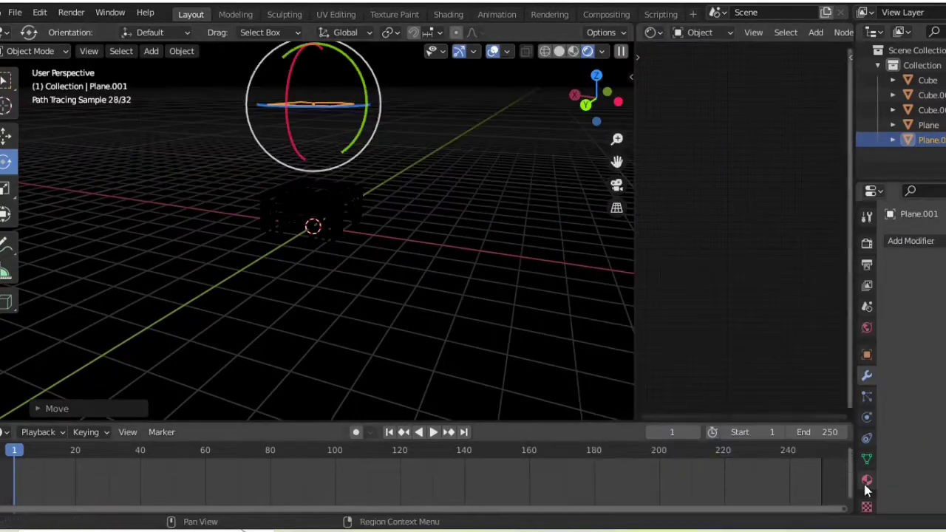
Step: Give the upper plane a new material, replacing Principled BSDF with a linked Emission shader
click(867, 479)
click(913, 314)
key(Home)
key(x)
key(shift+a)
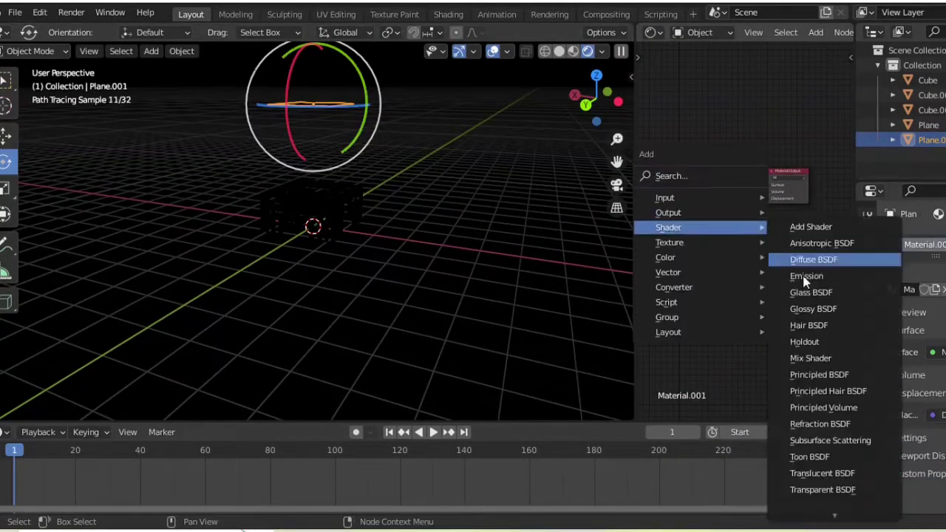
click(805, 275)
drag(748, 183, 766, 187)
Step: Rescale the floor plane along Z and create a new material for the outer Cube
scroll(373, 238, up, 3)
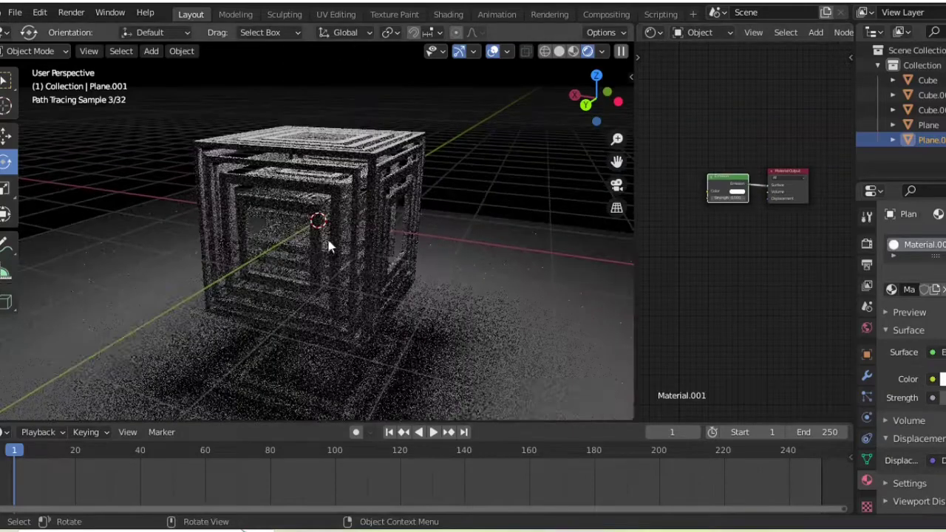
click(471, 319)
key(s)
click(472, 347)
key(s)
key(z)
click(325, 191)
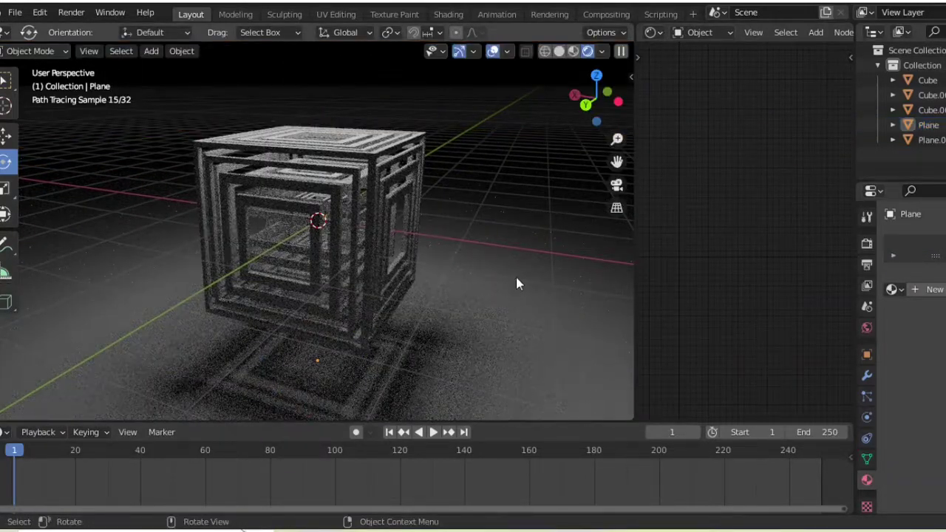
click(935, 289)
Step: Replace the current cube's default shader node with a new shader
key(x)
key(shift+a)
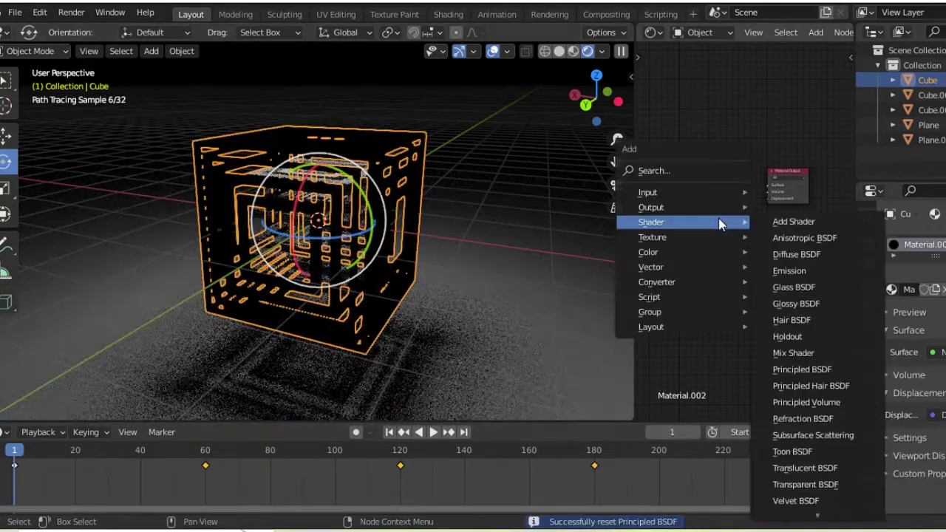
click(791, 274)
click(728, 187)
Step: Give the middle cube Cube.001 a new material with a fresh shader linked to the output
click(275, 240)
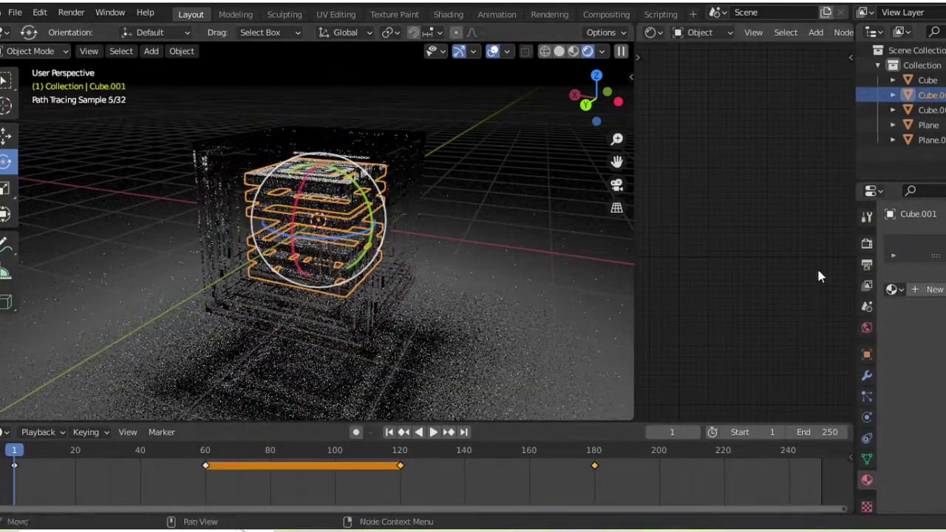
key(shift+a)
key(Escape)
click(935, 288)
key(x)
key(shift+a)
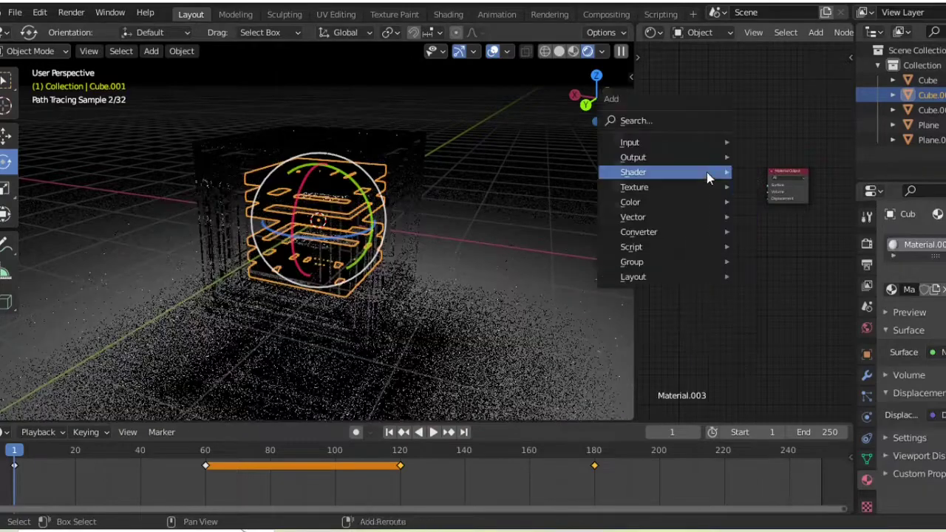
click(791, 274)
click(728, 187)
Step: Create a new material for inner cube Cube.002 using an Emission shader
click(321, 219)
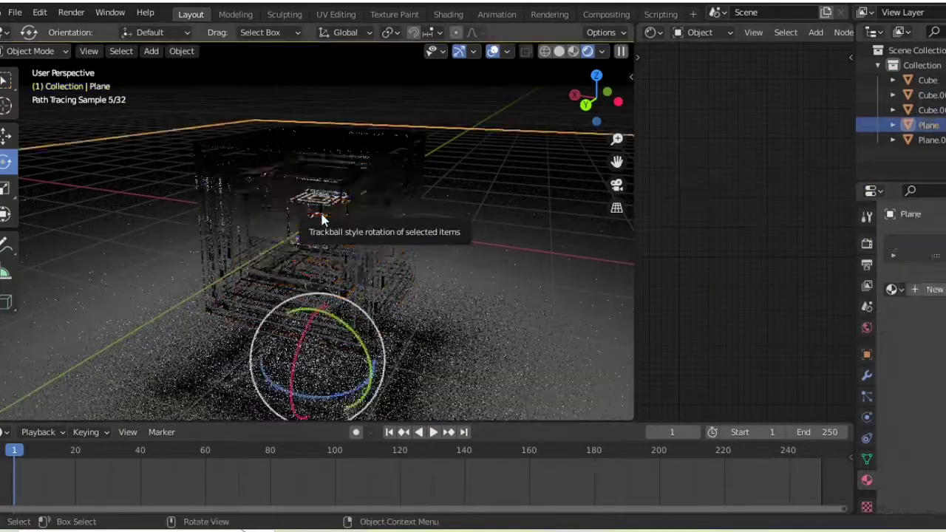
click(321, 219)
click(935, 288)
key(BackSpace)
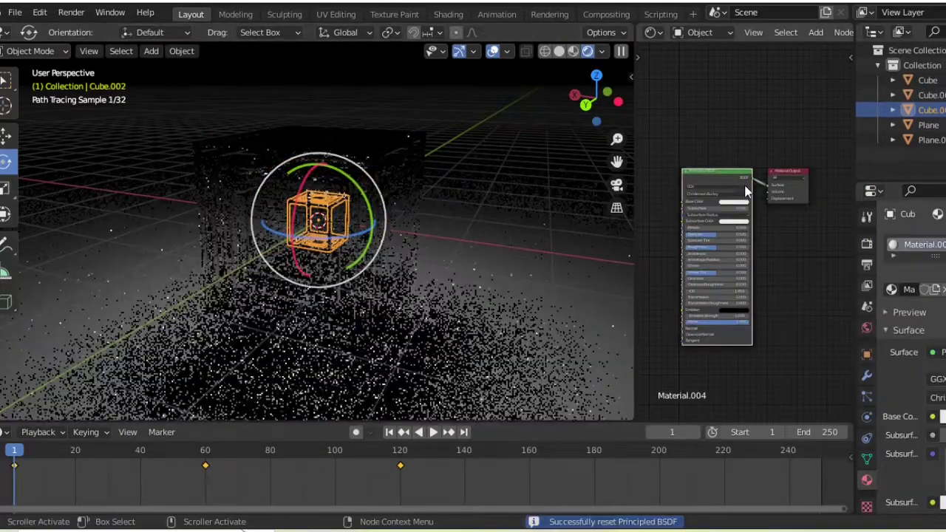
key(x)
key(shift+a)
click(791, 194)
click(719, 193)
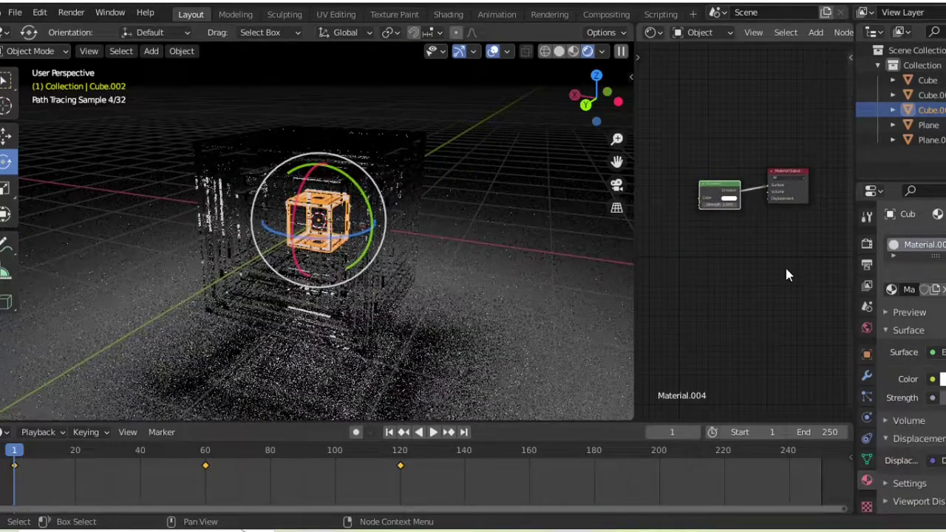
Step: Tint the outer cube's material blue and adjust the middle cube's colour
click(200, 156)
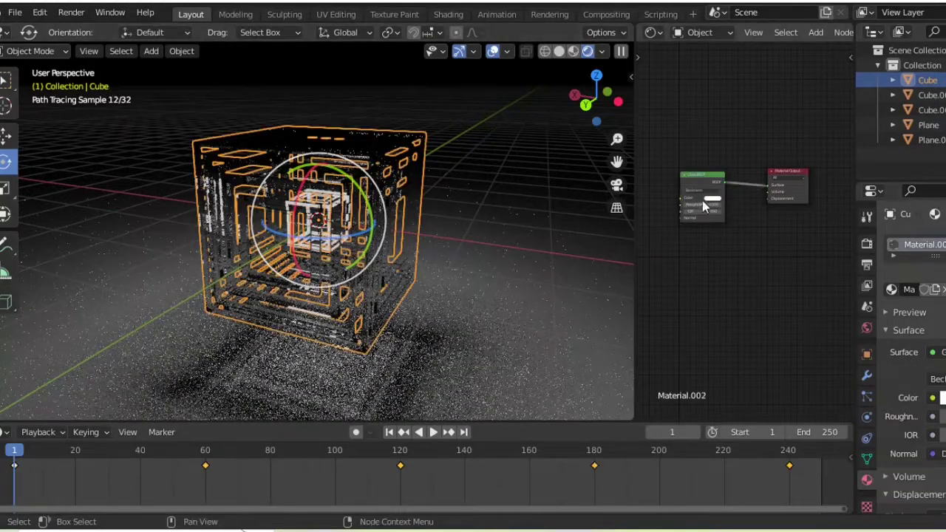
click(702, 198)
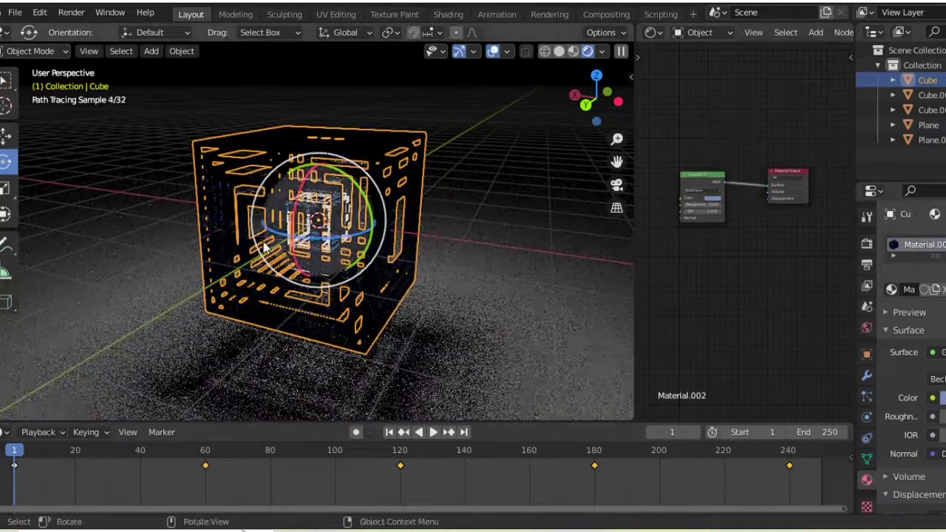
click(555, 226)
middle_drag(555, 226, 507, 269)
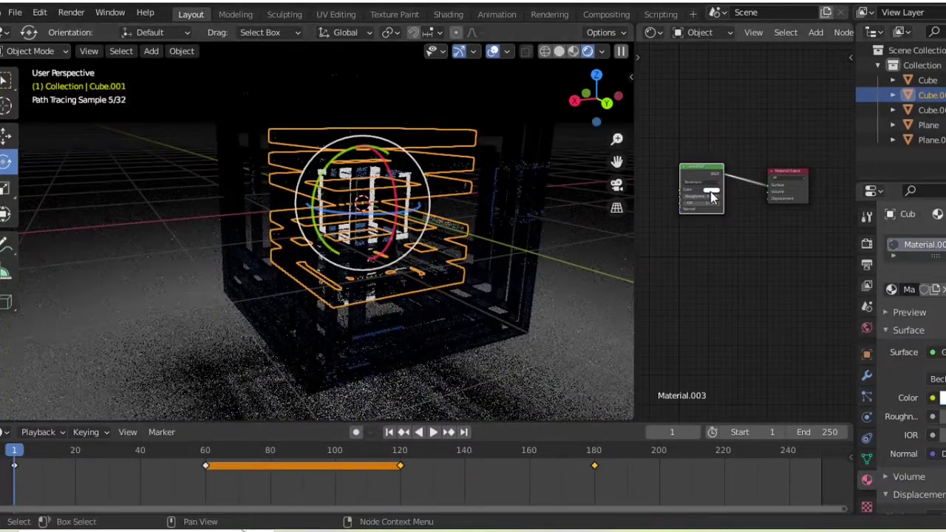
mouse_move(724, 145)
mouse_down()
mouse_move(715, 139)
mouse_move(726, 118)
mouse_up()
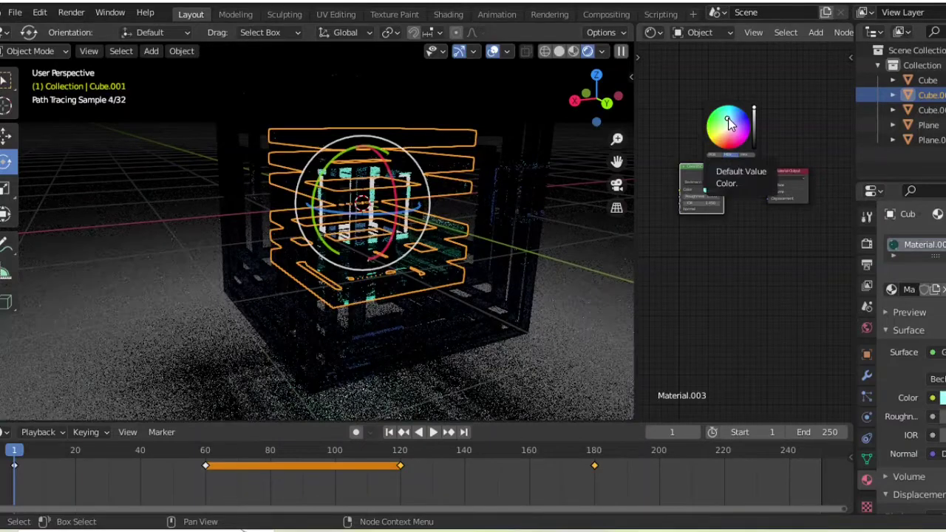
click(496, 243)
click(713, 198)
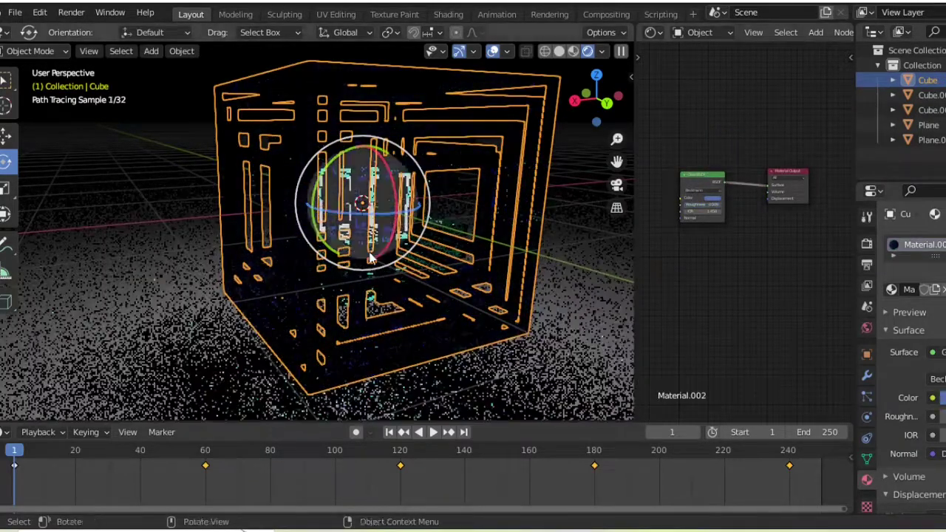
Step: Set the inner cube's emission colour to pale blue
click(413, 148)
click(532, 222)
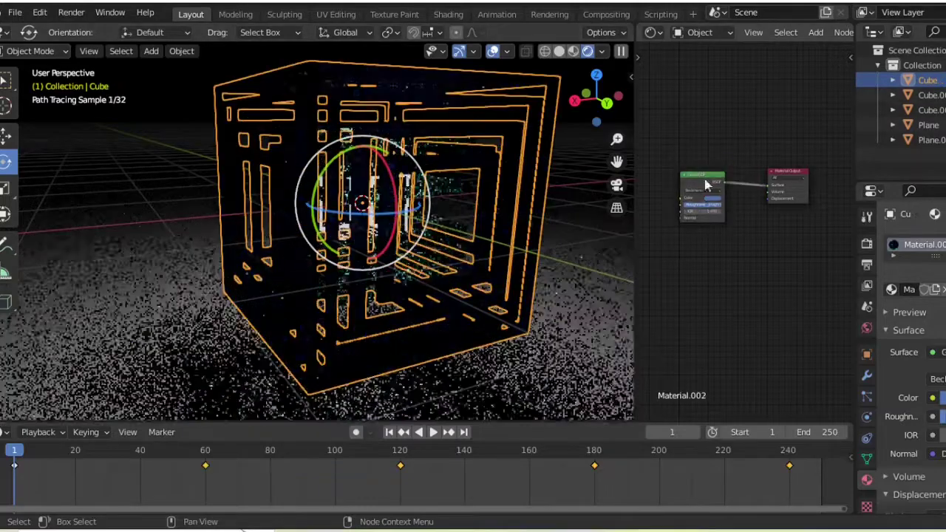
click(711, 196)
middle_drag(458, 222, 517, 221)
click(353, 200)
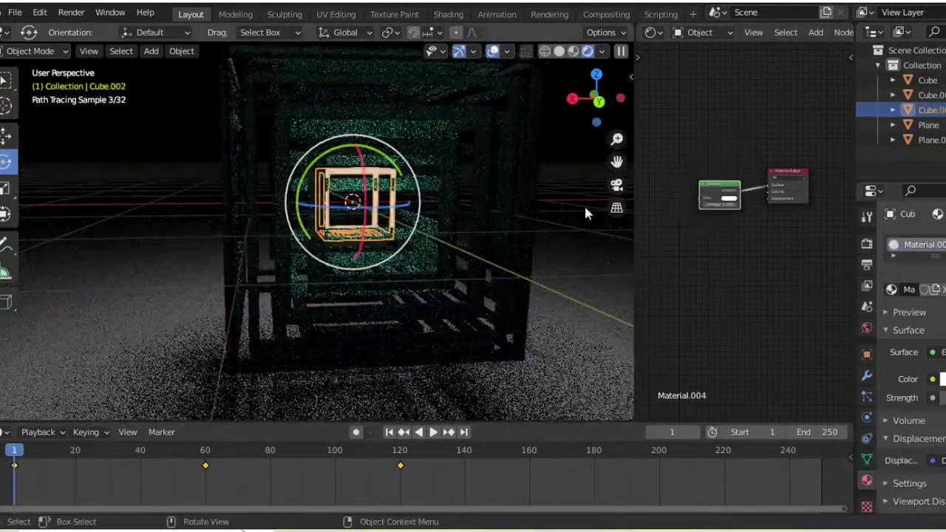
click(733, 199)
click(744, 135)
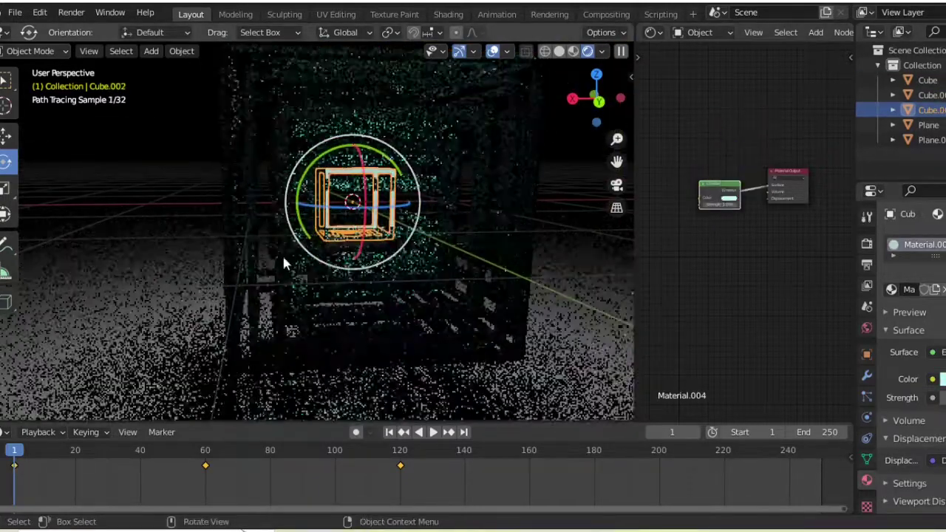
Step: Select the floor plane and clear its existing shader node
middle_drag(282, 253, 590, 323)
click(589, 324)
key(BackSpace)
Step: Add an Anisotropic BSDF shader to the floor plane, linked to the output
key(shift+a)
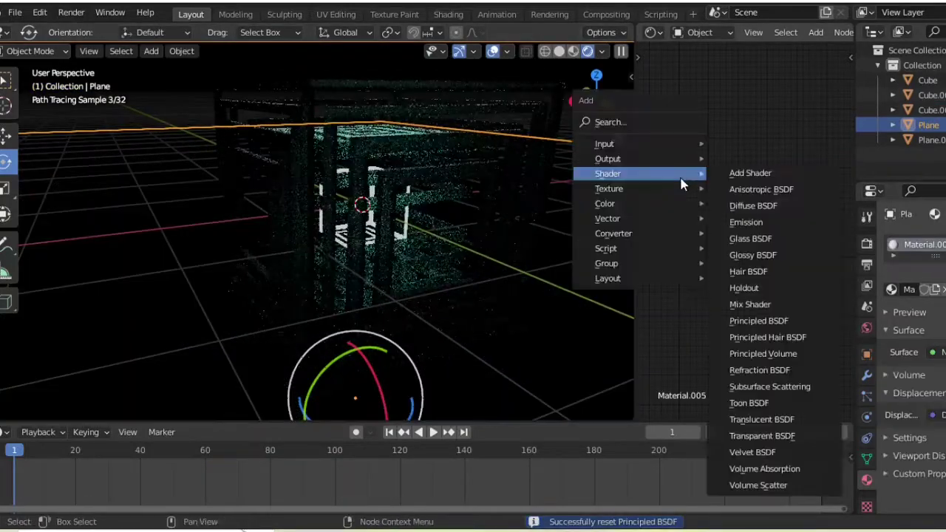
click(805, 222)
click(697, 185)
drag(738, 185, 769, 188)
middle_drag(584, 211, 498, 255)
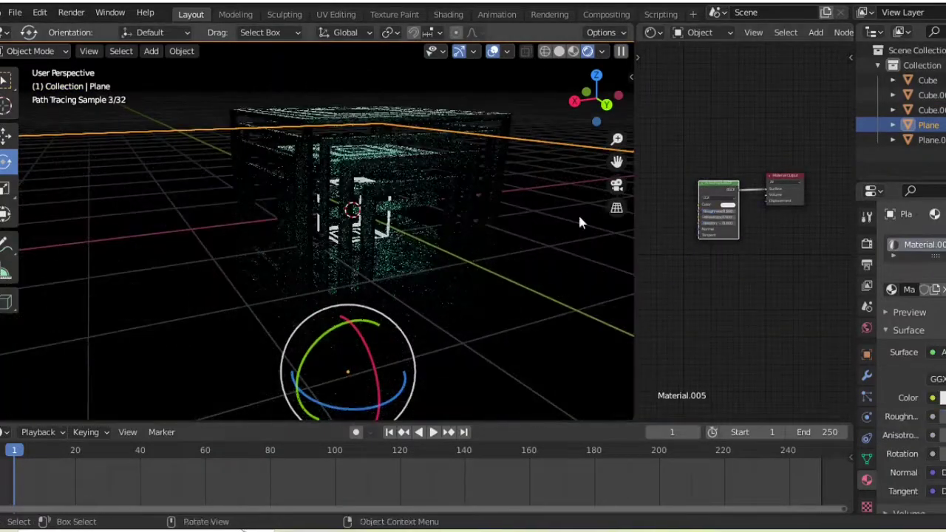
Step: Play and stop the animation, then check the plane, outer and middle cubes
scroll(526, 236, up, 2)
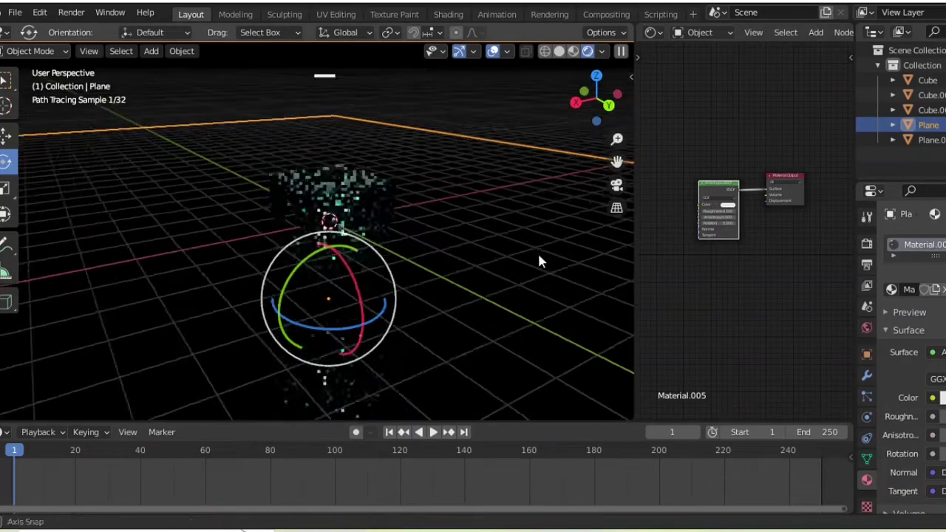
scroll(537, 251, up, 2)
click(433, 432)
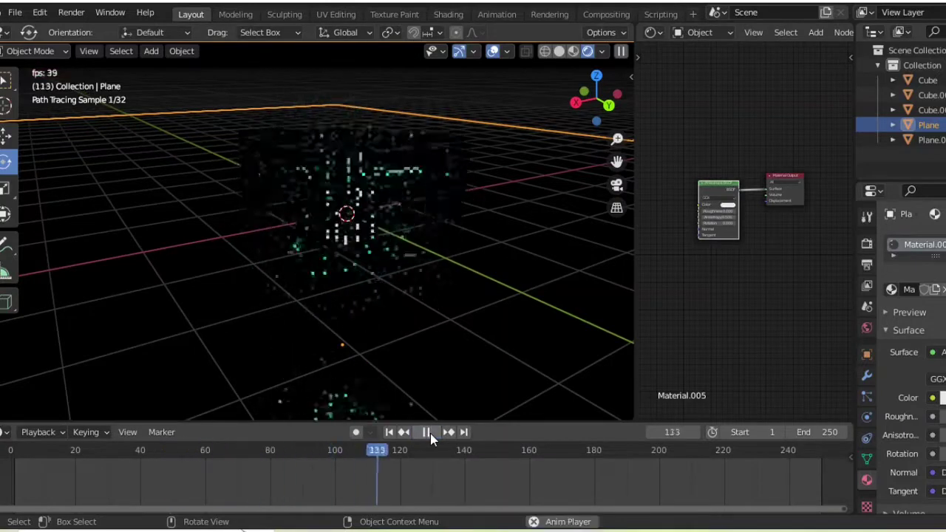
click(429, 434)
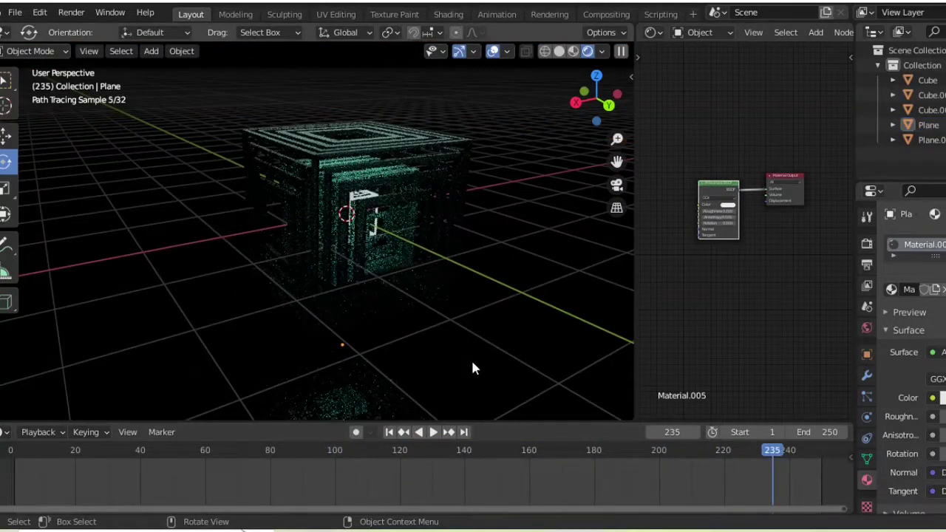
click(572, 275)
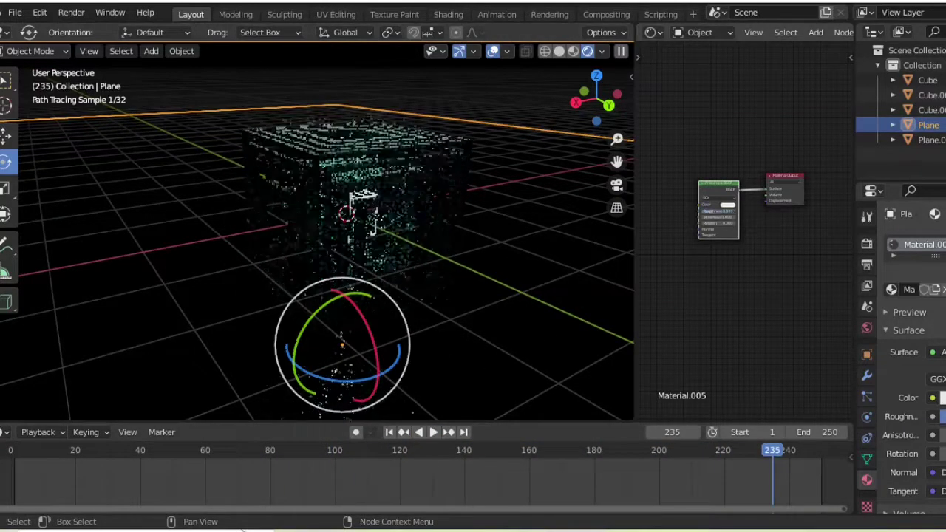
click(376, 210)
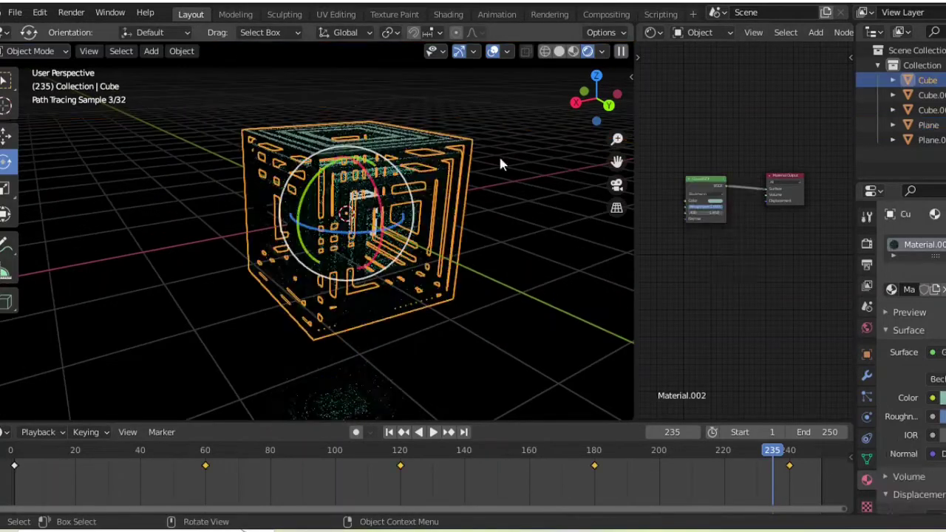
click(443, 222)
Step: Add a Glass BSDF to the inner cube's material, connected to the Surface output
middle_drag(443, 222, 503, 207)
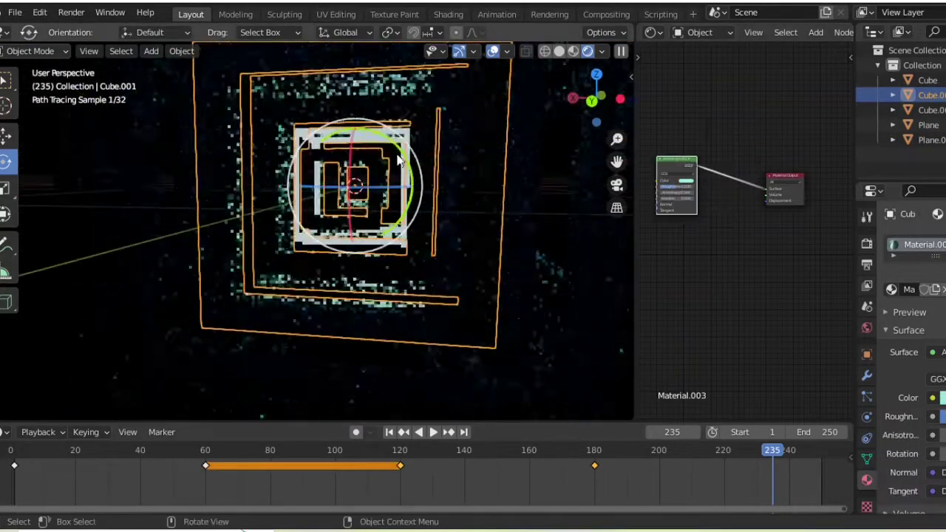
click(503, 207)
scroll(509, 190, down, 2)
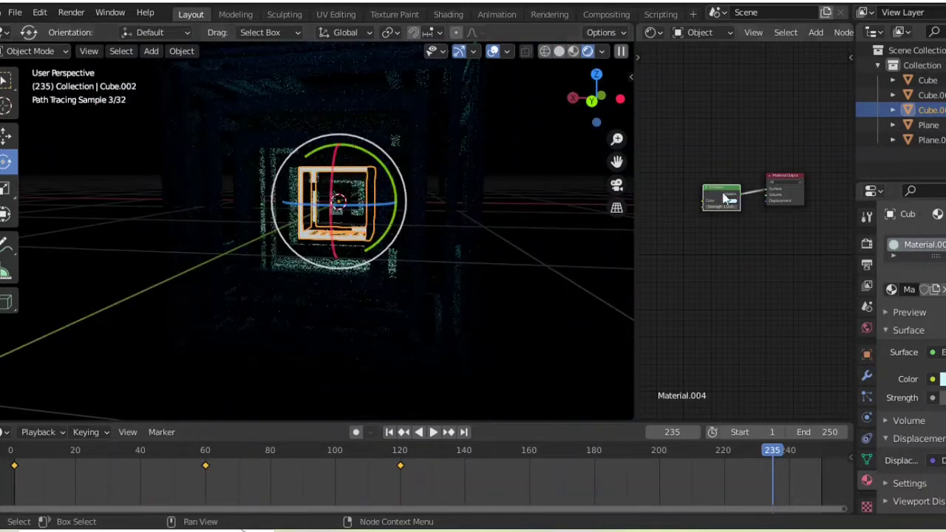
key(shift+a)
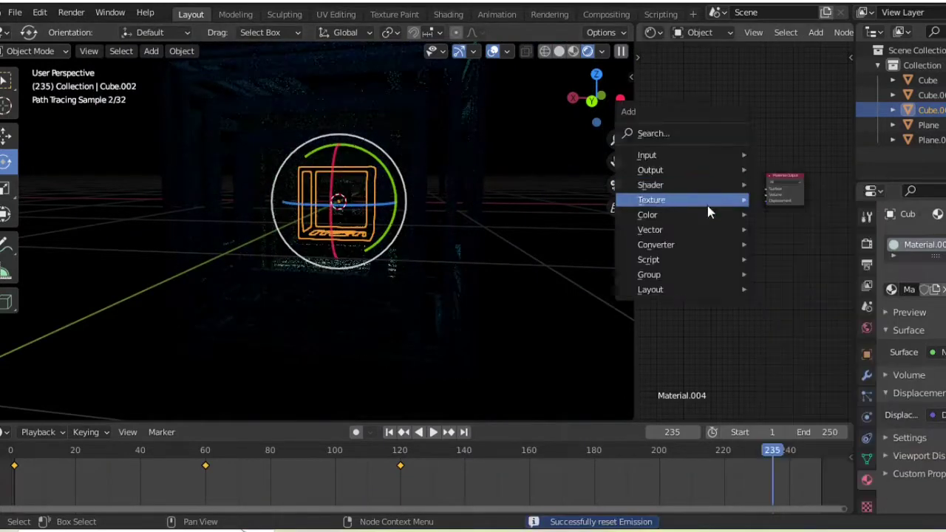
click(791, 247)
drag(752, 188, 766, 187)
Step: Add an Emission node to the inner cube and replay the animation
key(shift+a)
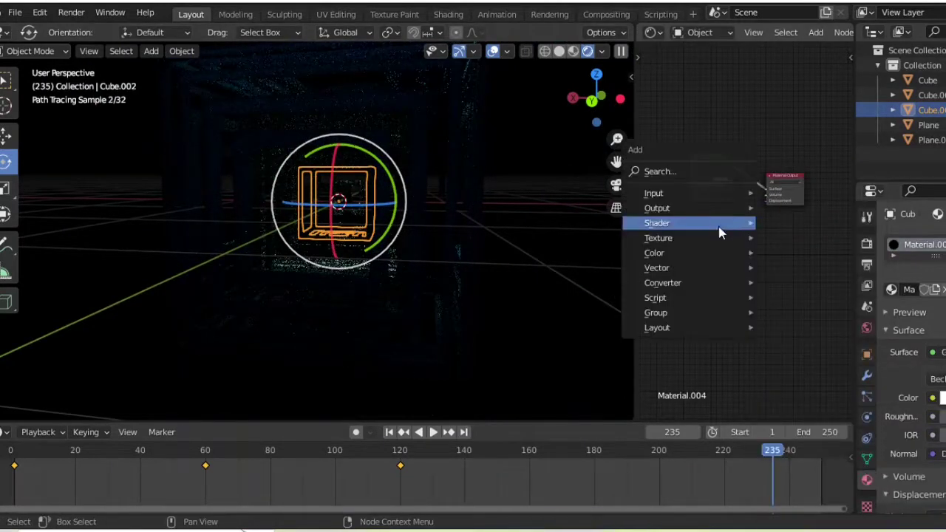
click(794, 270)
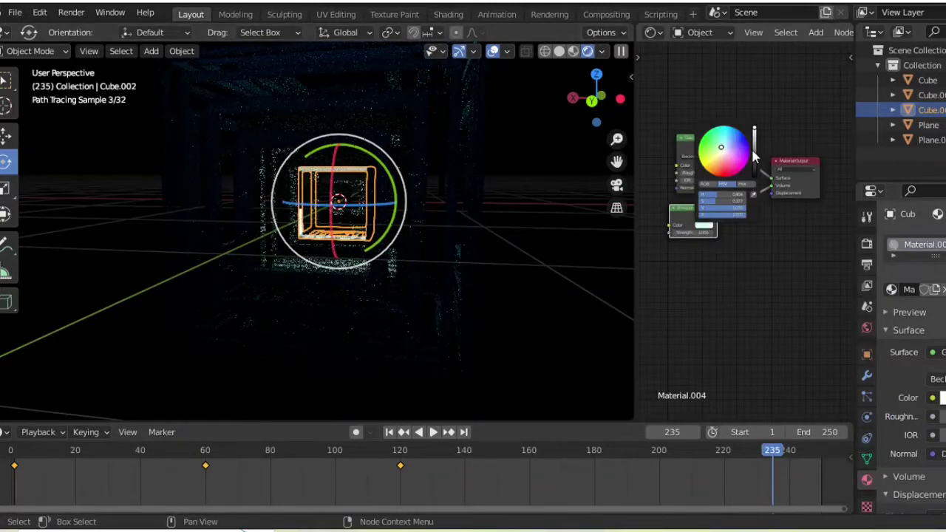
click(433, 432)
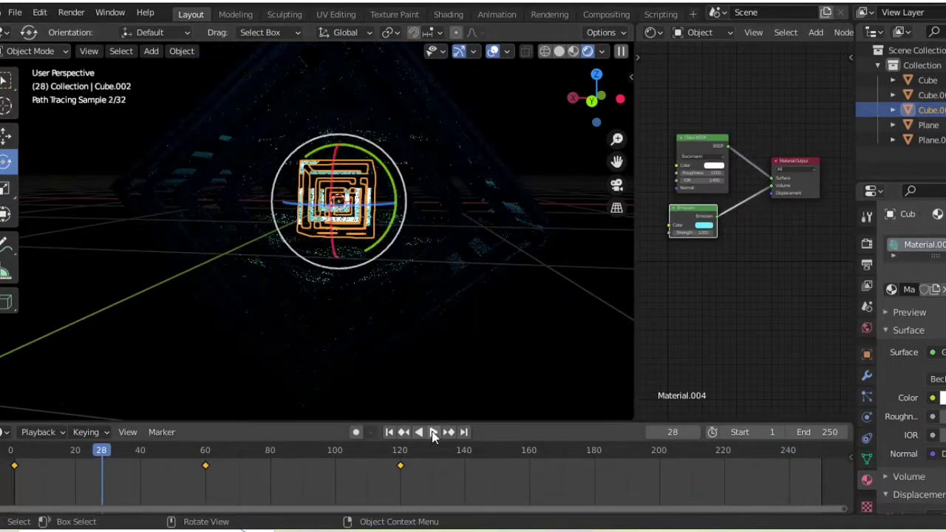
click(485, 362)
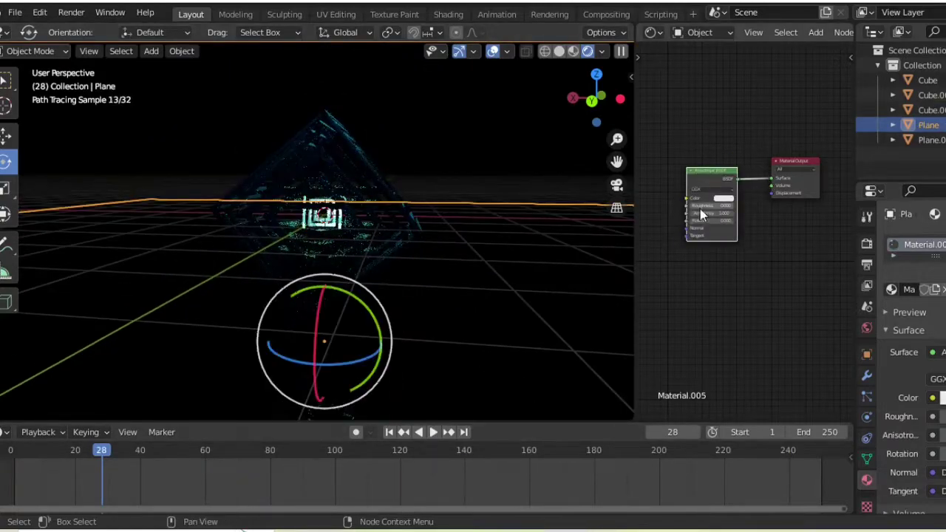
Step: Raise the world background colour's brightness to full white
mouse_move(591, 201)
middle_down()
mouse_move(536, 196)
mouse_move(571, 198)
middle_up()
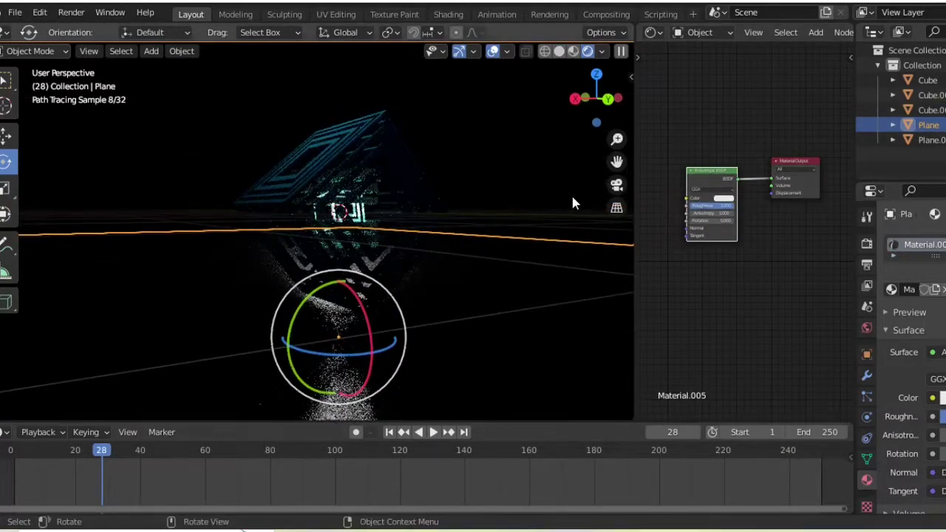
click(866, 327)
click(942, 330)
drag(879, 293, 942, 292)
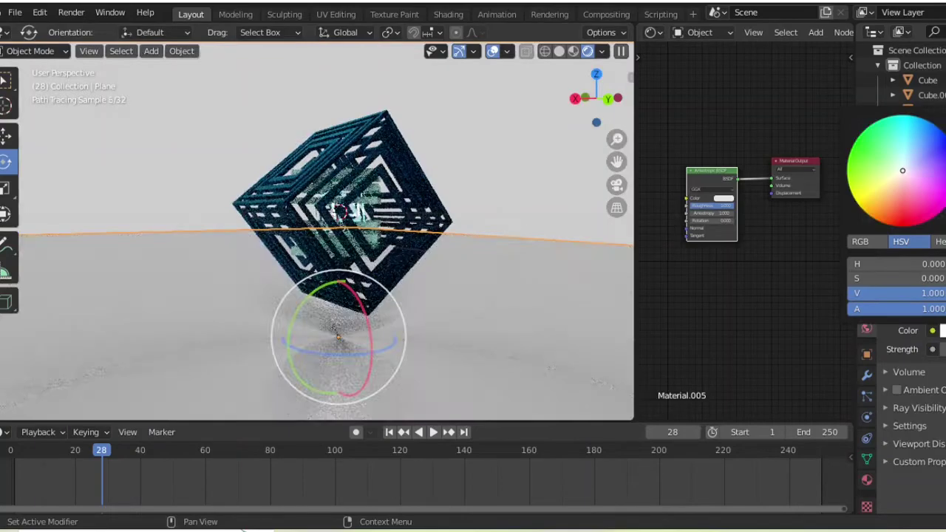
Step: Delete the floor plane, replay the animation, and select the middle cube
click(428, 435)
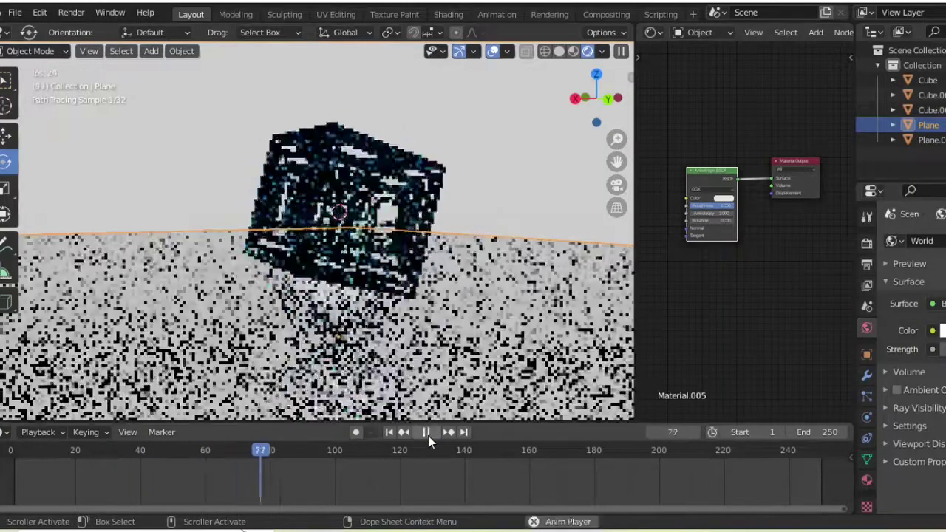
key(Delete)
click(432, 431)
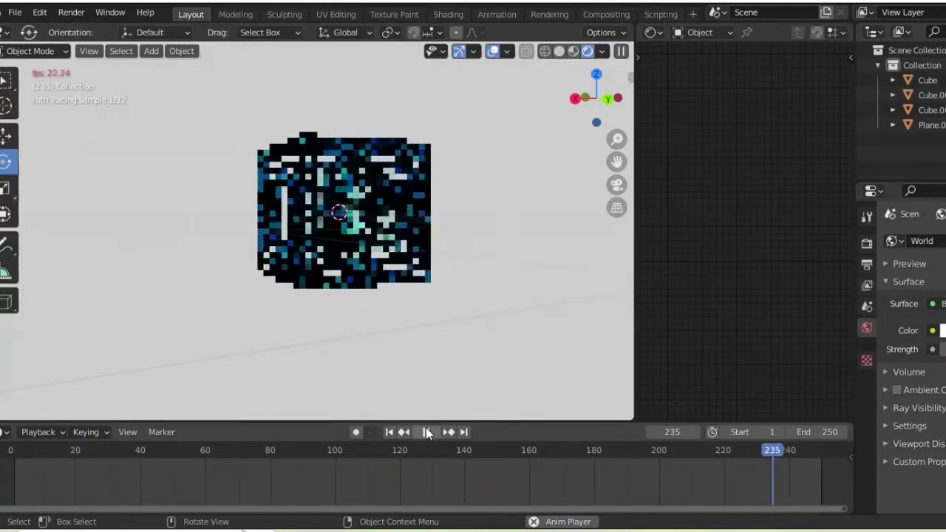
click(432, 431)
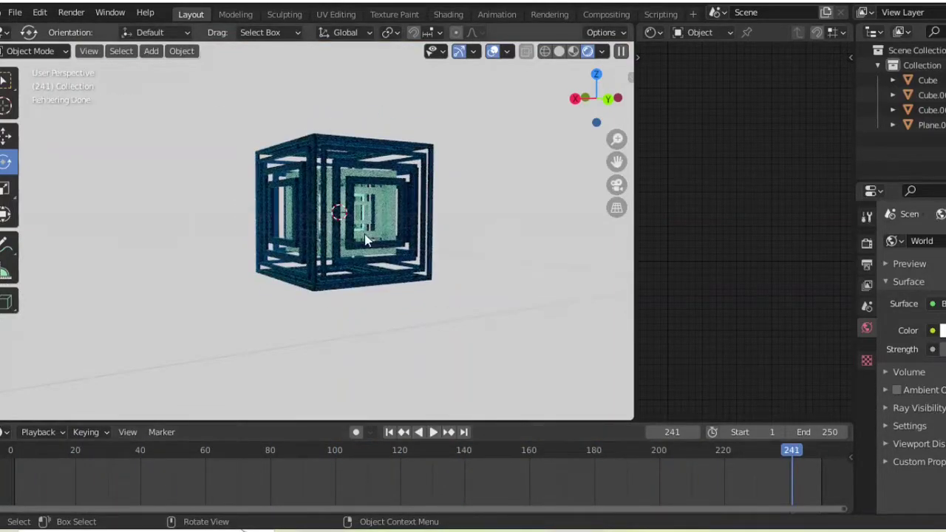
click(412, 227)
drag(716, 91, 722, 105)
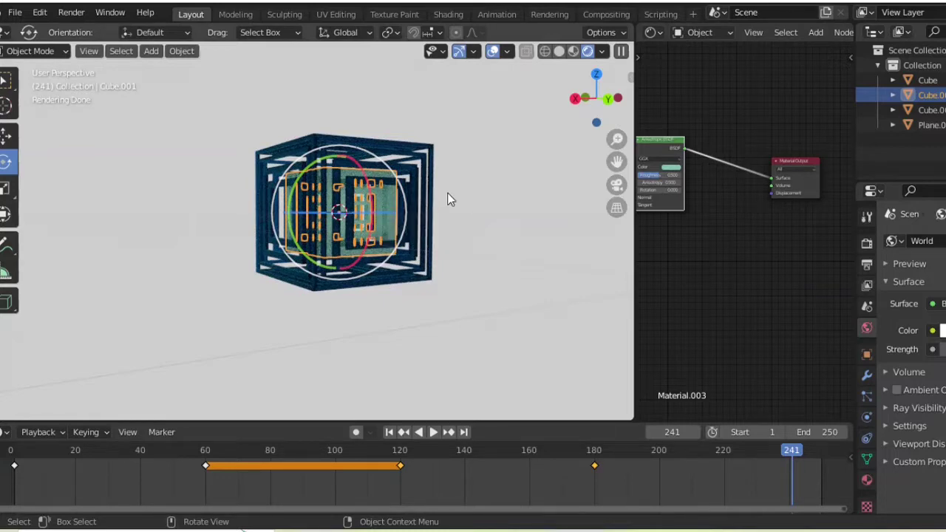
Step: Add a camera and align it to the current view of the cubes
click(151, 51)
click(193, 285)
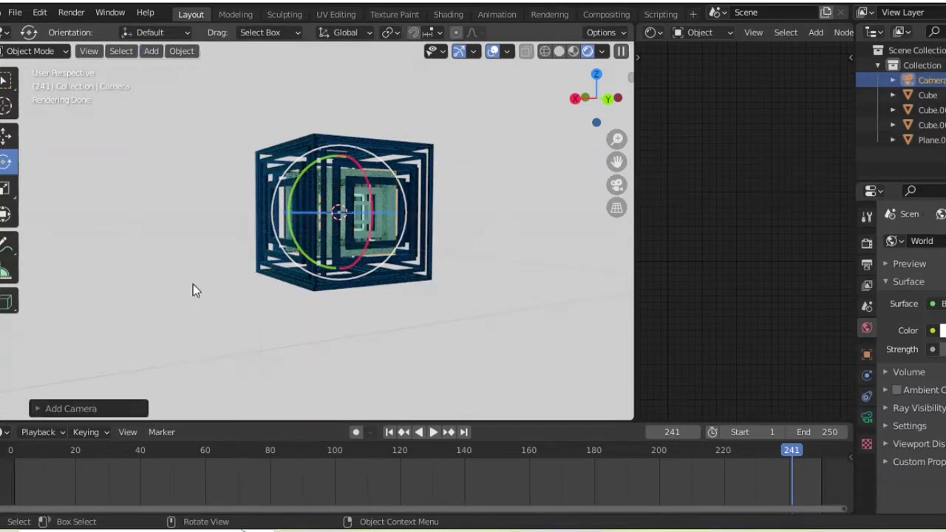
key(KP_0)
middle_drag(166, 189, 372, 361)
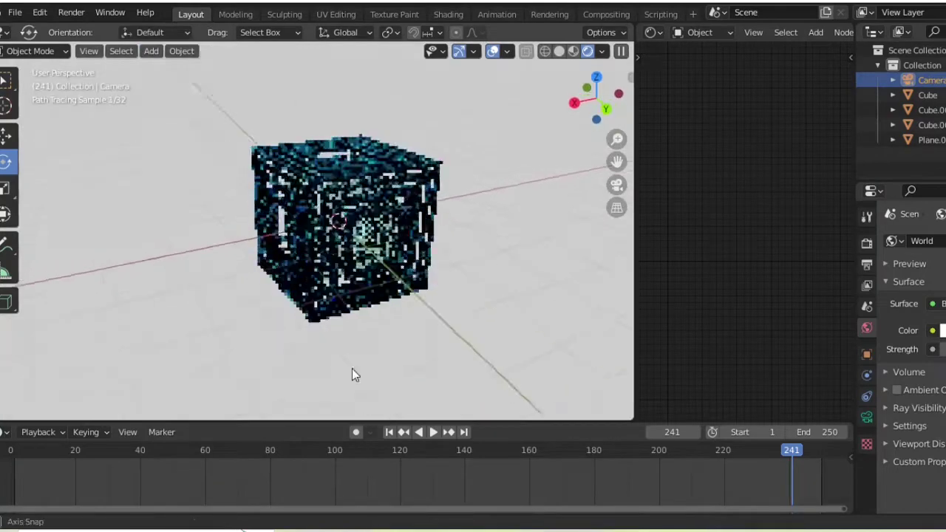
key(ctrl+alt+KP_0)
Step: Set a portrait output resolution and return to the camera view
click(868, 264)
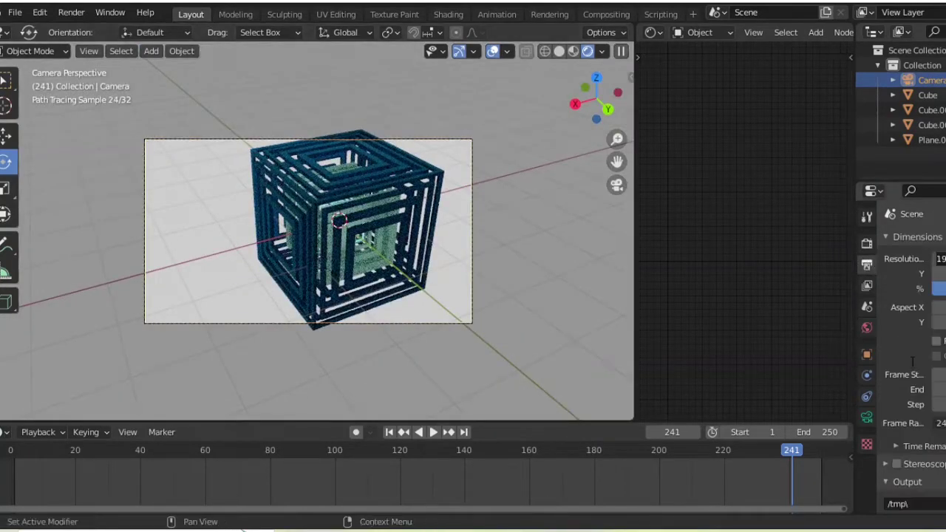
key(Return)
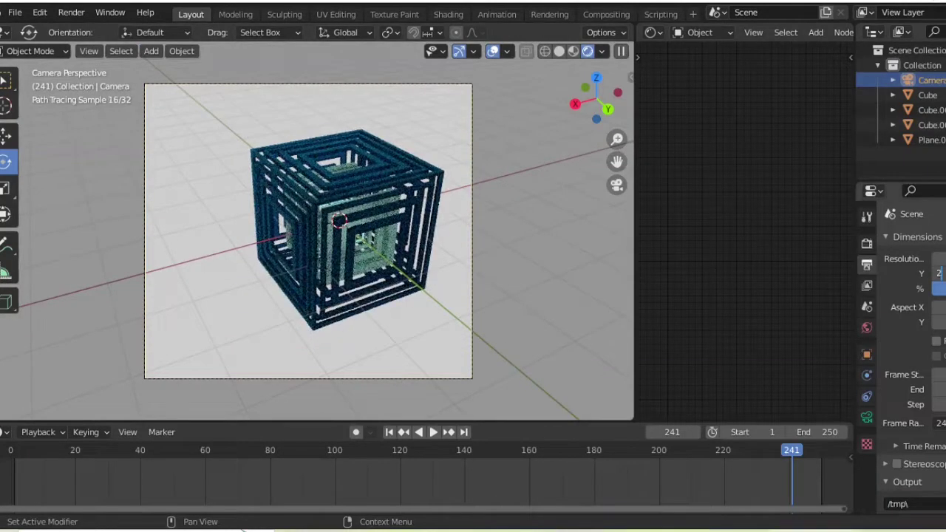
key(Return)
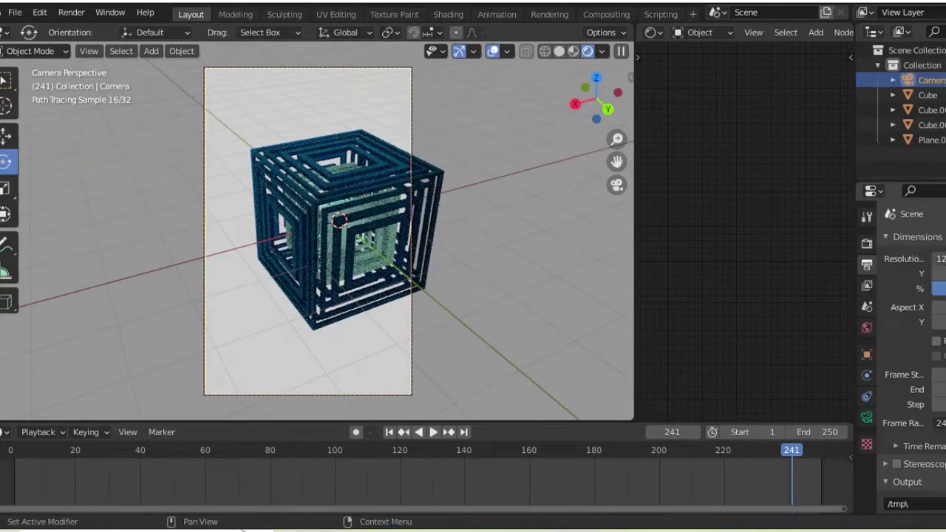
middle_drag(413, 244, 437, 249)
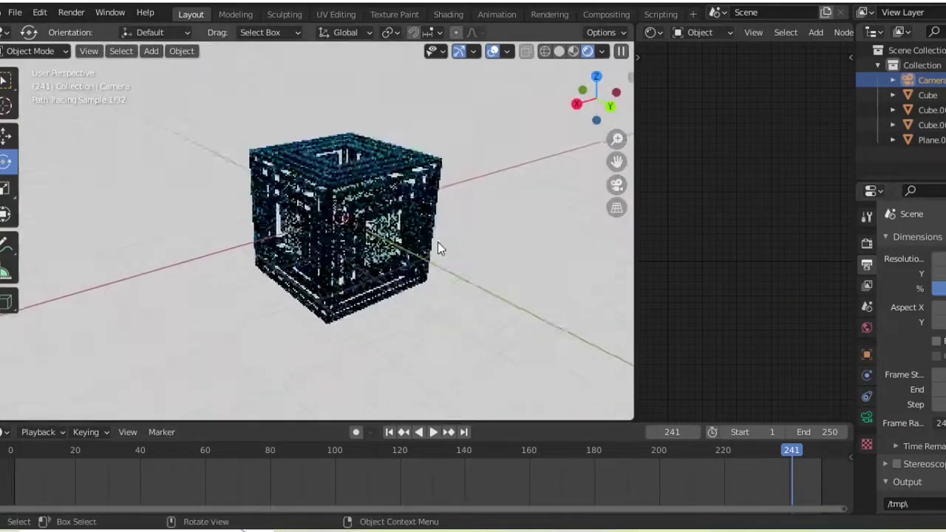
key(KP_0)
scroll(327, 179, down, 2)
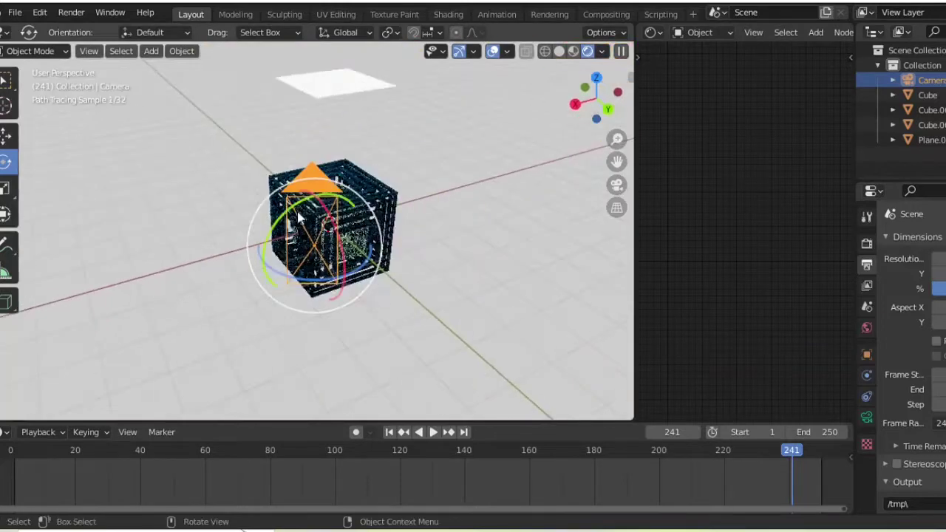
scroll(331, 270, up, 3)
Step: Move the camera sideways along the X axis
key(g)
key(x)
key(Escape)
click(325, 85)
Step: Raise the light plane Plane.001 along Z above the cubes
key(g)
key(z)
click(304, 52)
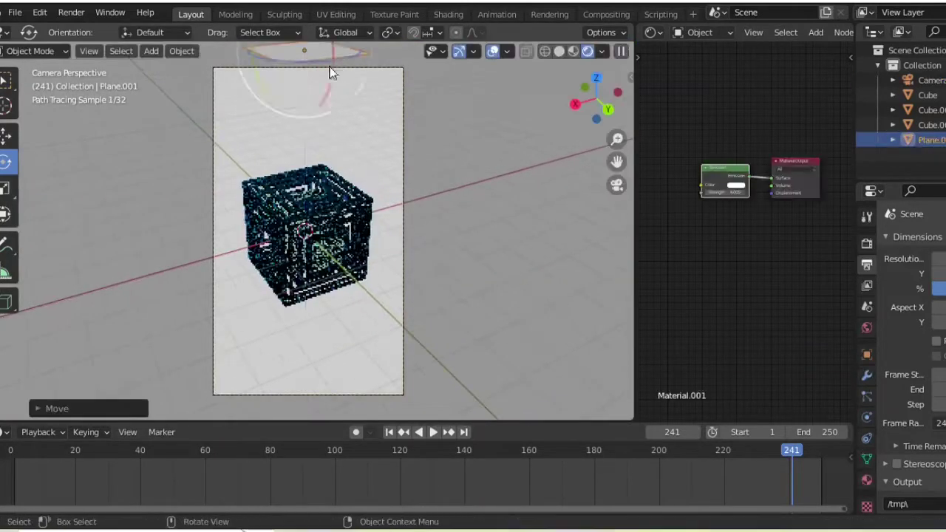
key(g)
key(z)
key(Escape)
click(256, 68)
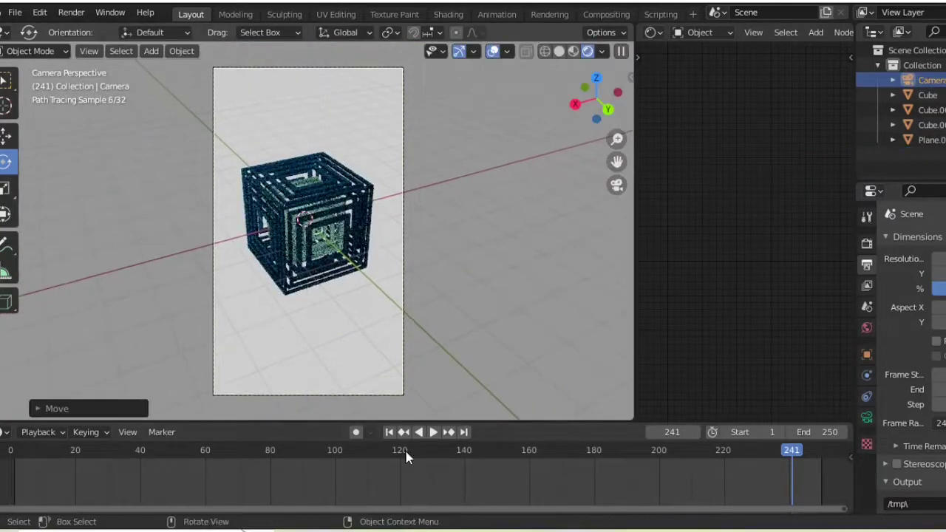
Step: Play the animation with overlays hidden and pause at frame 213
click(428, 433)
key(Escape)
click(432, 434)
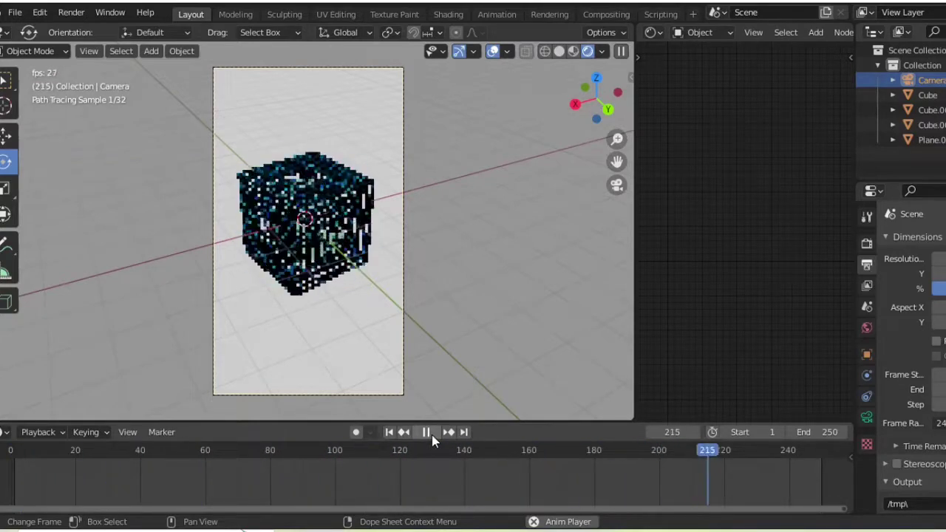
click(492, 51)
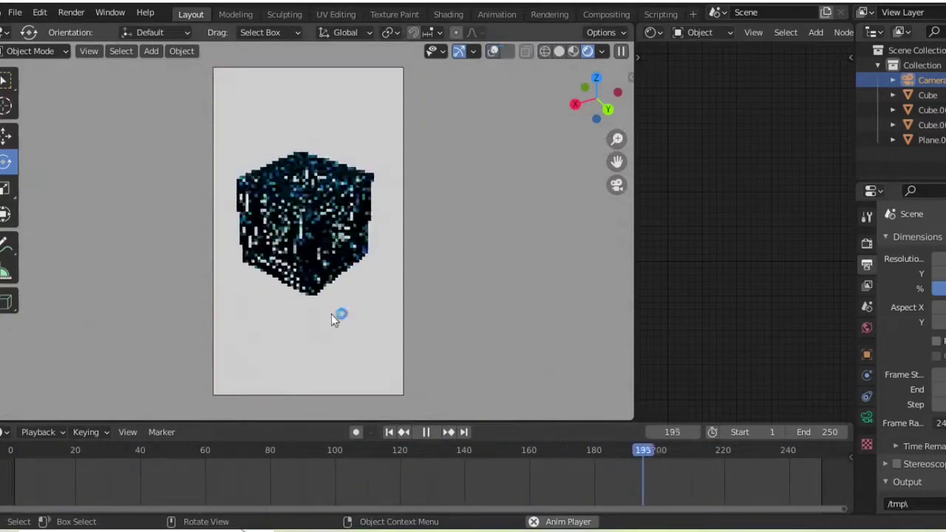
click(425, 433)
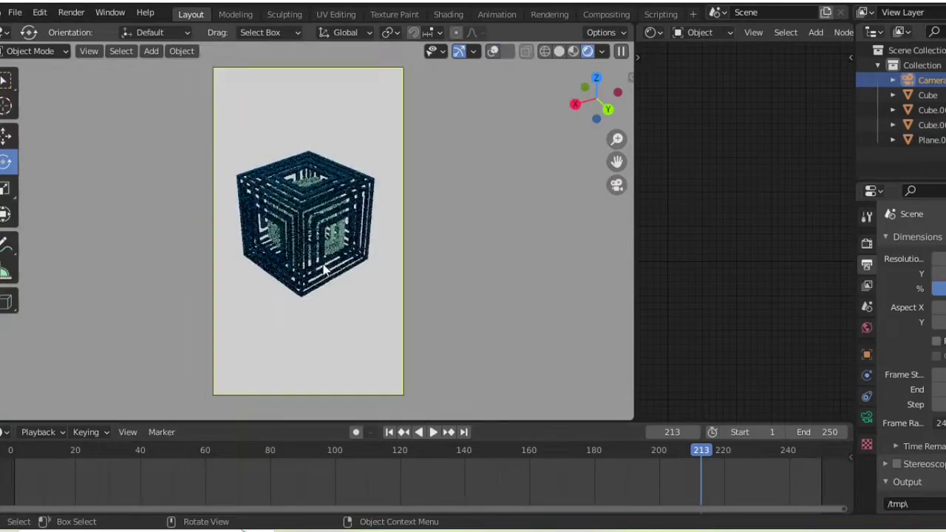
Step: Inspect the cubes, return to the camera view, and select a nested cube
scroll(561, 390, up, 3)
middle_drag(326, 308, 318, 292)
key(super)
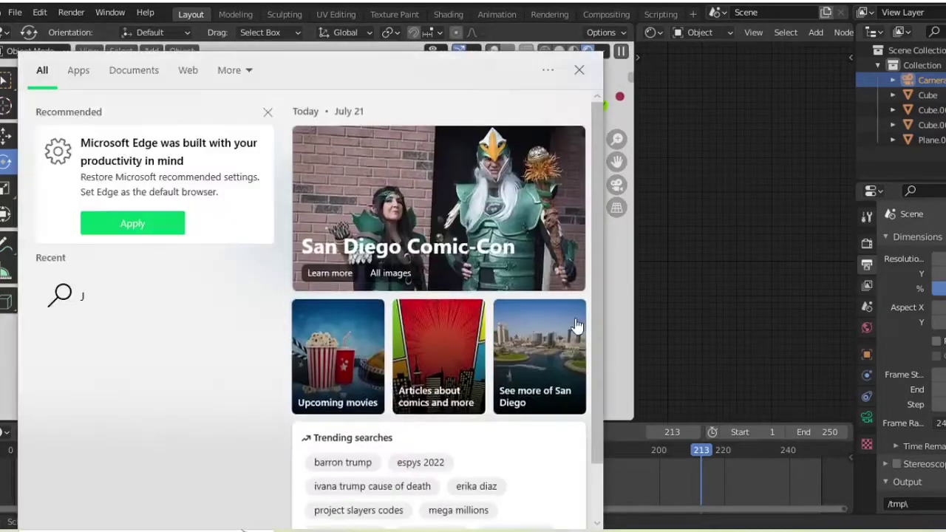
key(Escape)
key(KP_0)
click(355, 229)
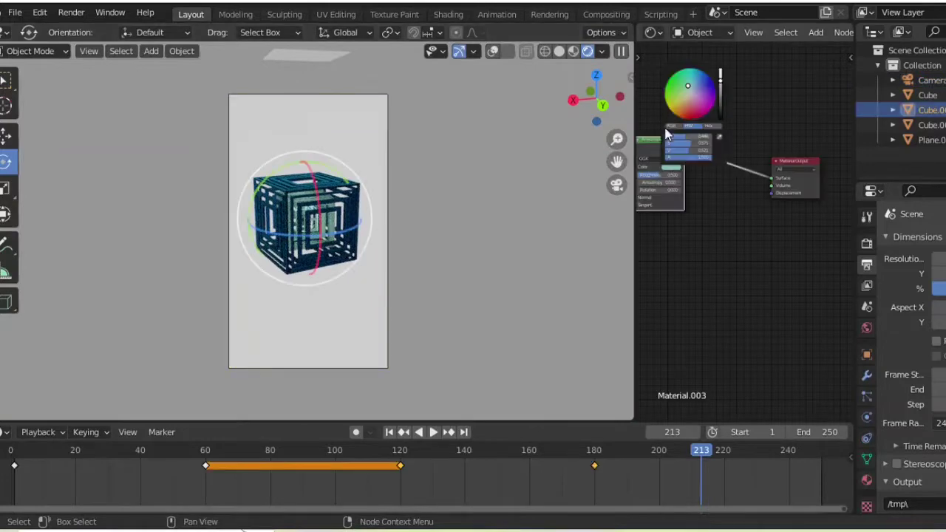
Step: Add a Glass BSDF shader to the cube and shift the world colour to light cyan
key(shift+a)
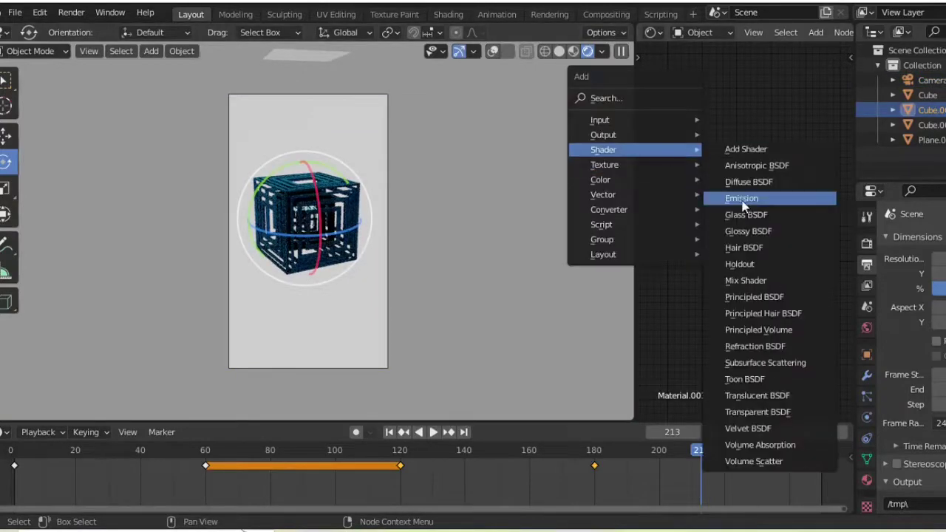
click(745, 214)
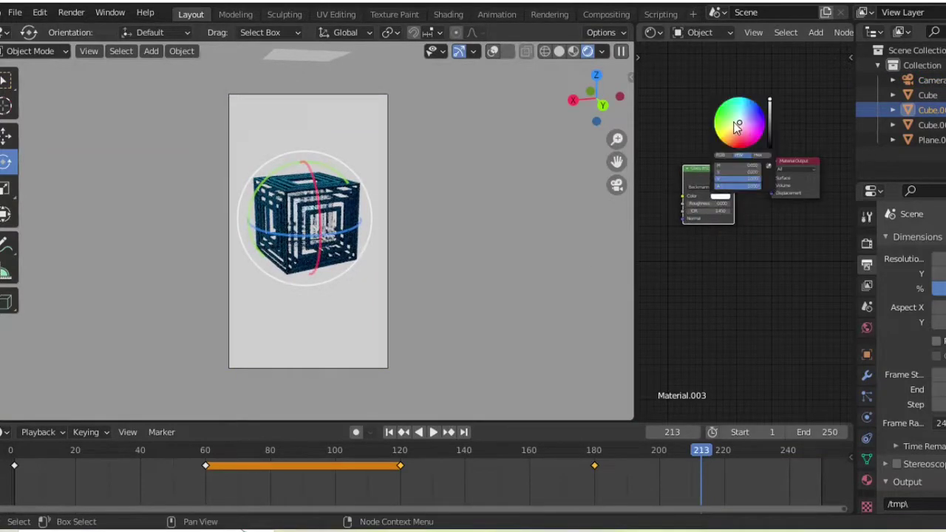
click(866, 328)
click(940, 331)
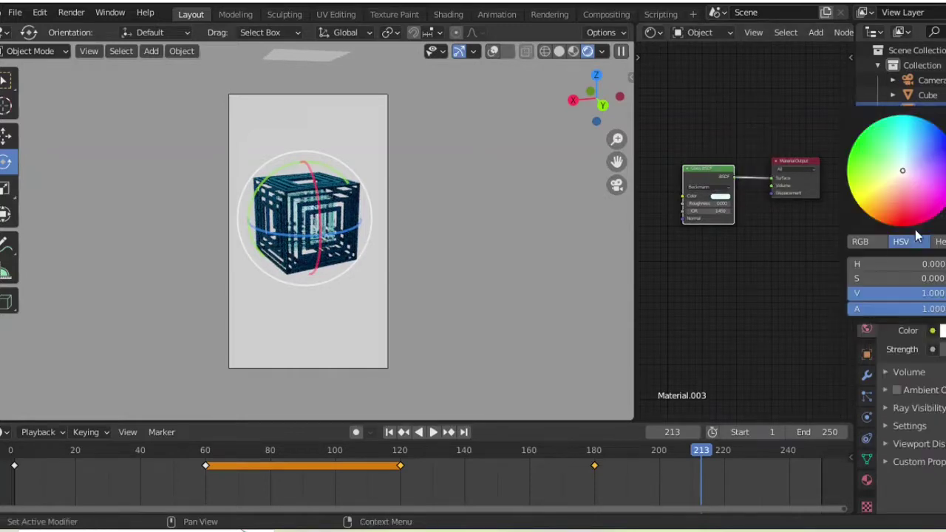
mouse_move(904, 158)
mouse_down()
mouse_move(899, 173)
mouse_move(902, 158)
mouse_up()
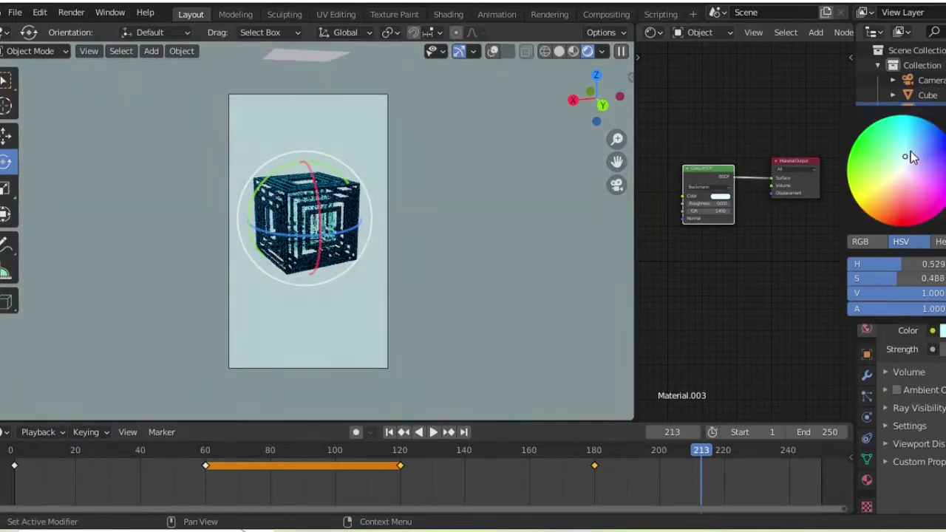
Step: Replay from frame 1, stop at frame 47, and adjust the outer cube's glass roughness
key(shift+Left)
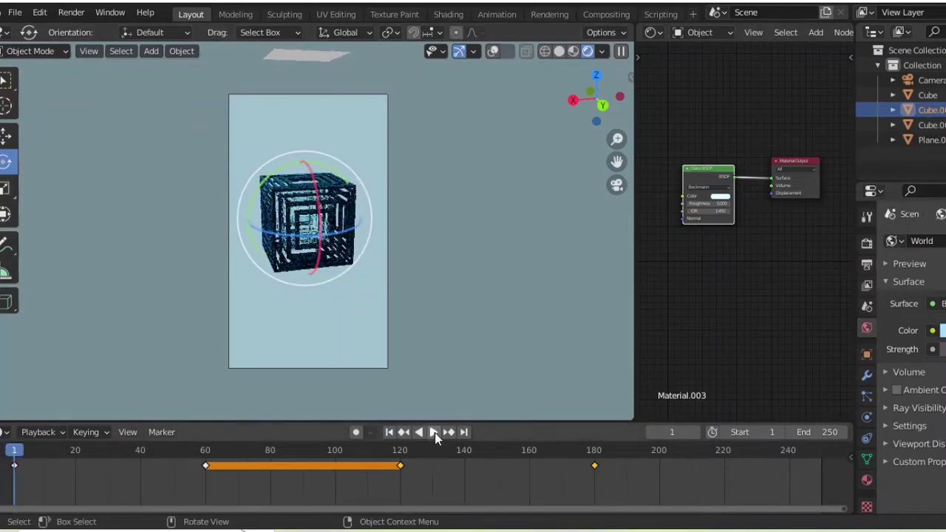
click(434, 433)
click(434, 433)
click(351, 232)
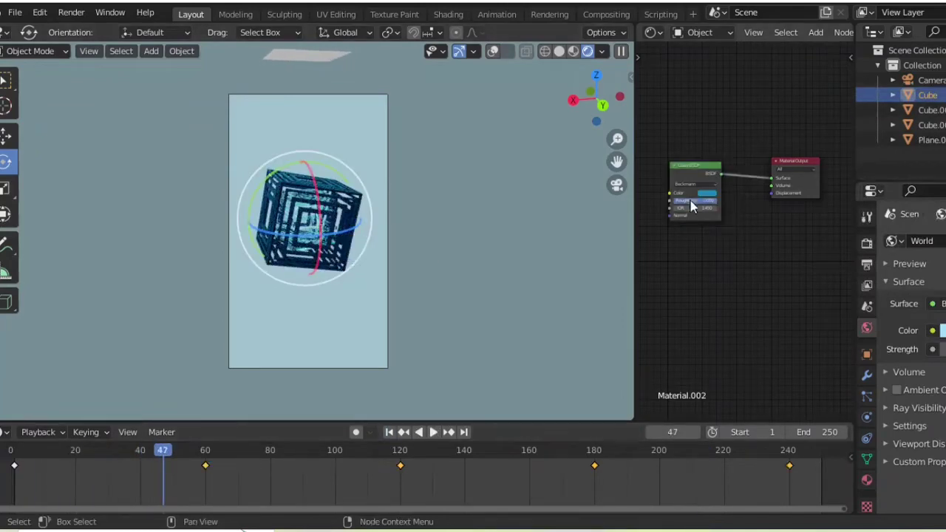
mouse_move(691, 201)
mouse_down()
mouse_move(706, 201)
mouse_move(682, 207)
mouse_up()
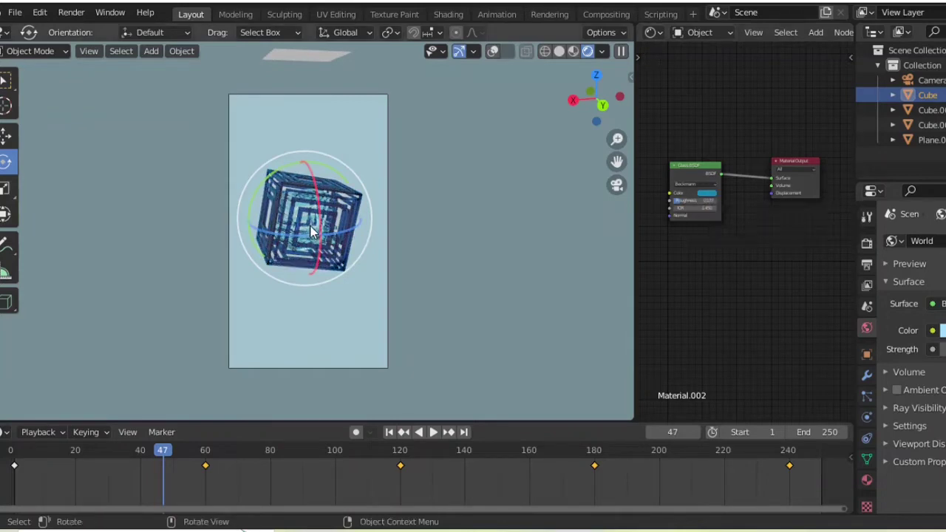
Step: Colour Cube.002's Emission and Glass shaders blue and light cyan on the colour wheel
key(Home)
click(299, 201)
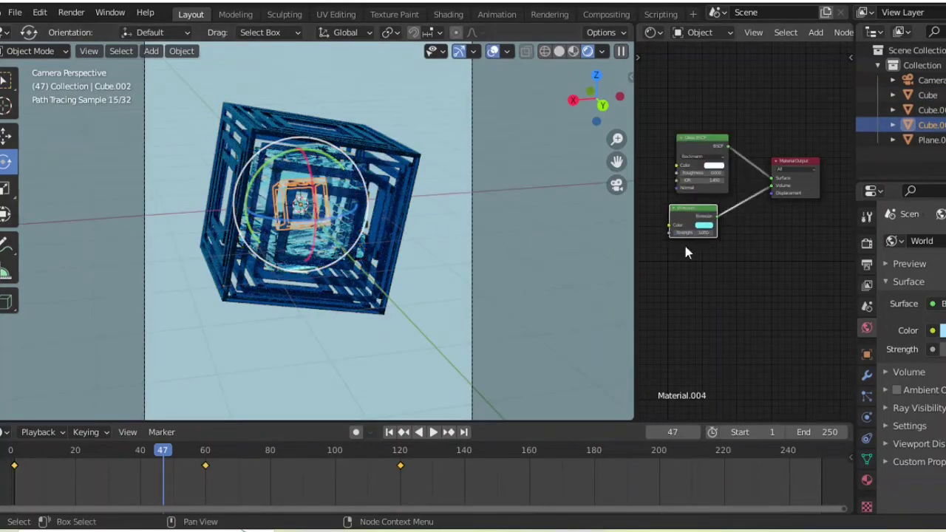
click(700, 230)
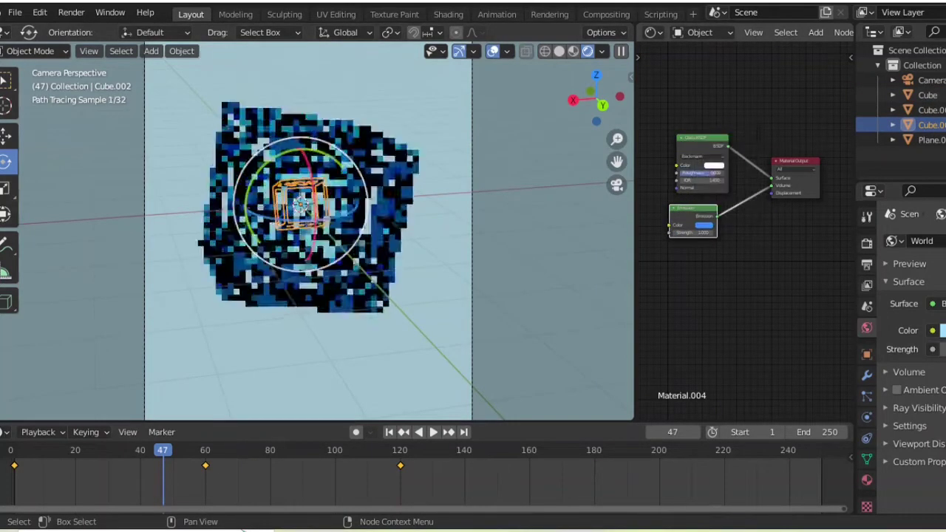
click(713, 166)
mouse_move(332, 170)
middle_down()
mouse_move(310, 153)
mouse_move(390, 215)
middle_up()
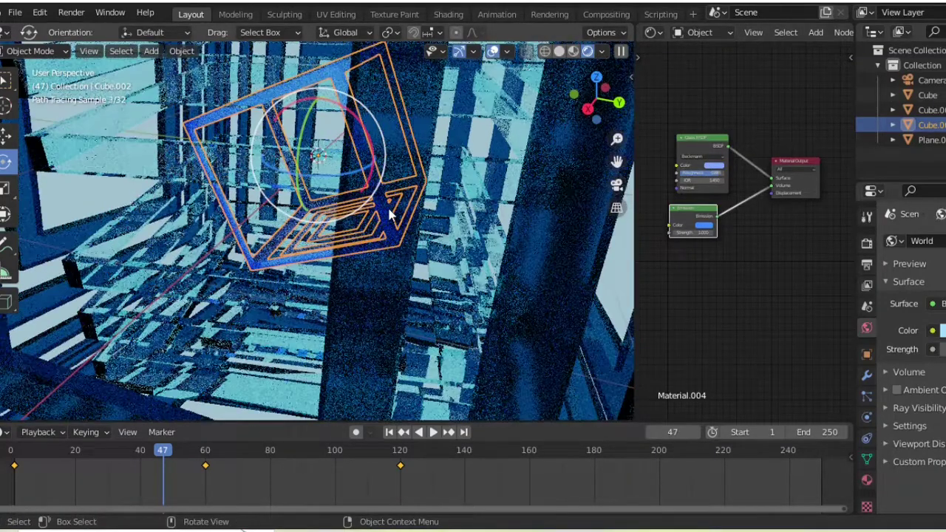
click(700, 225)
click(730, 150)
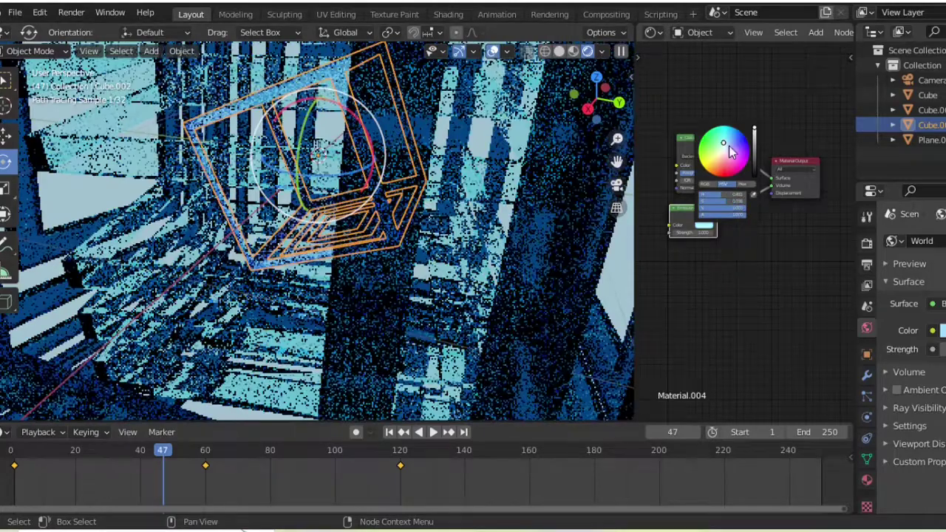
middle_drag(317, 222, 343, 276)
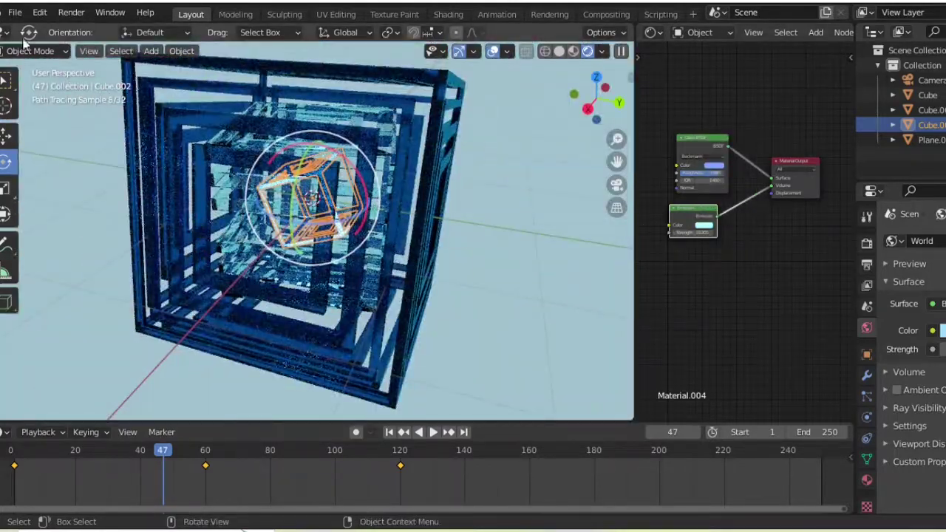
Step: Set the output file format to FFmpeg Video saved to the Desktop
click(867, 263)
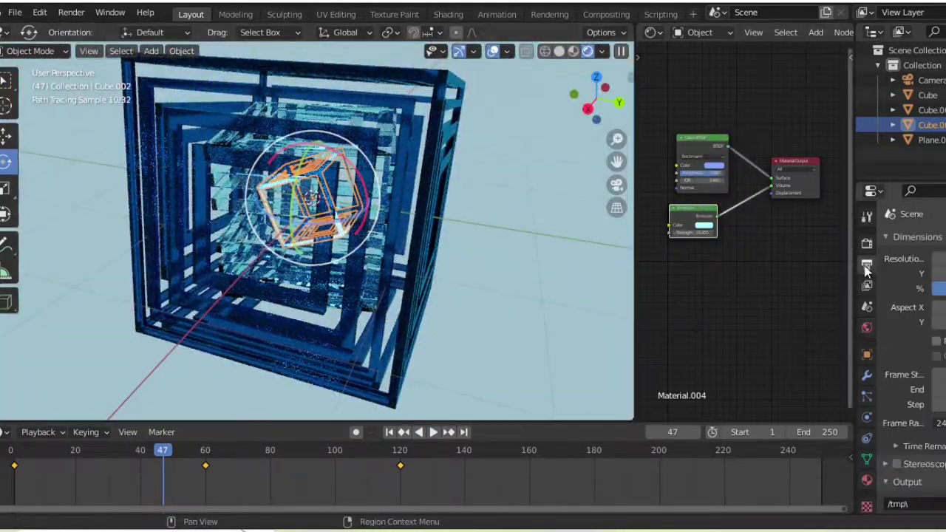
scroll(908, 332, down, 5)
click(939, 407)
click(927, 325)
click(938, 376)
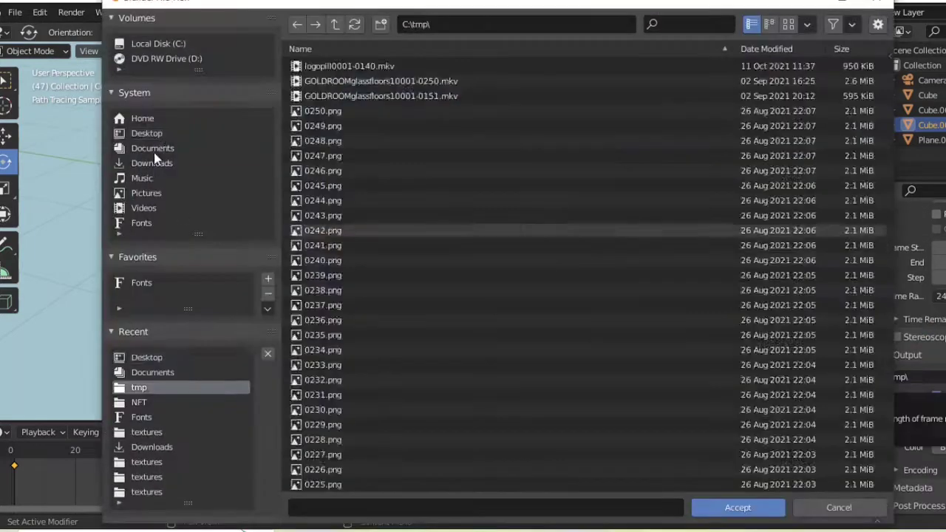
click(147, 133)
key(super)
key(super)
text(cuberotations)
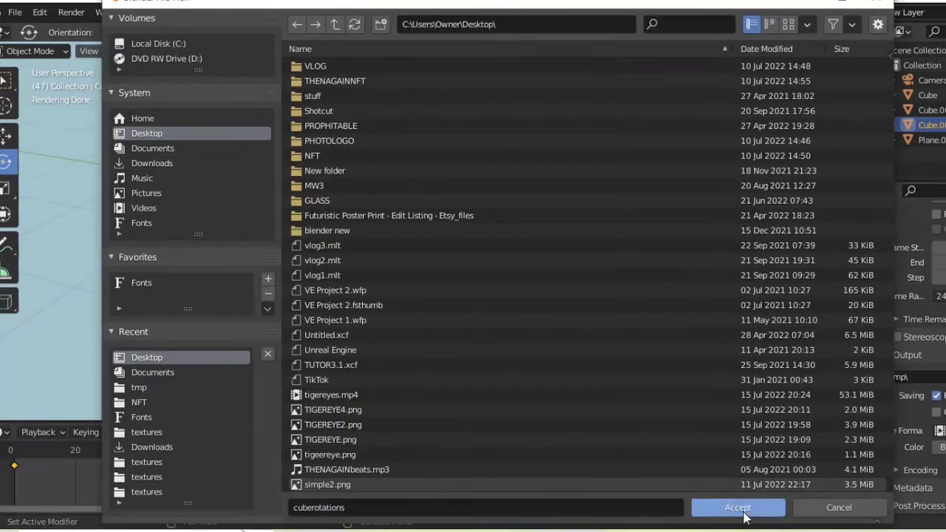
click(738, 507)
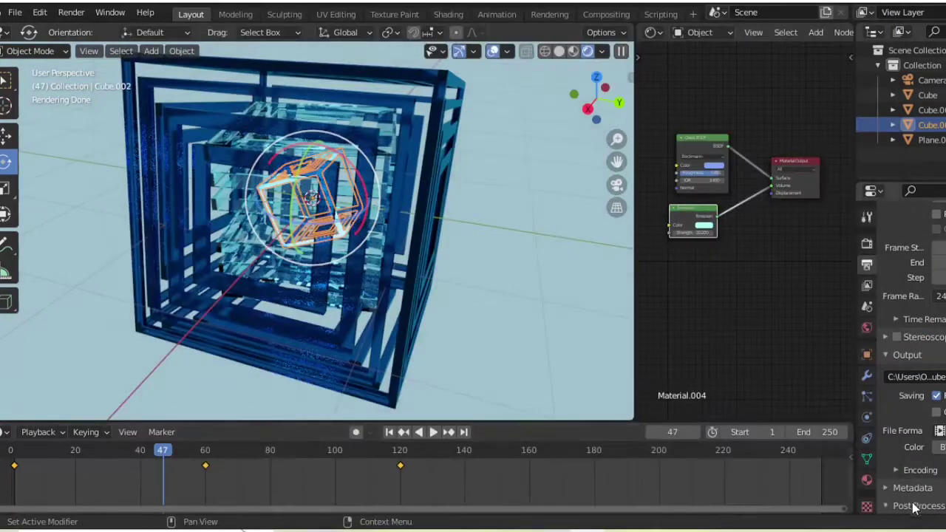
Step: Expand the video Encoding settings and open the Container choices
scroll(886, 295, down, 2)
click(867, 243)
click(867, 265)
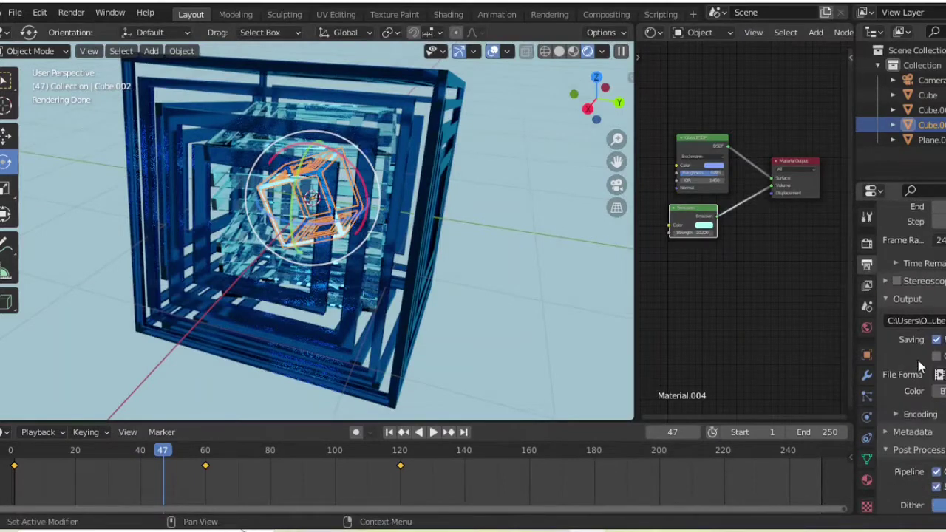
scroll(893, 267, up, 4)
ctrl+click(889, 315)
click(889, 273)
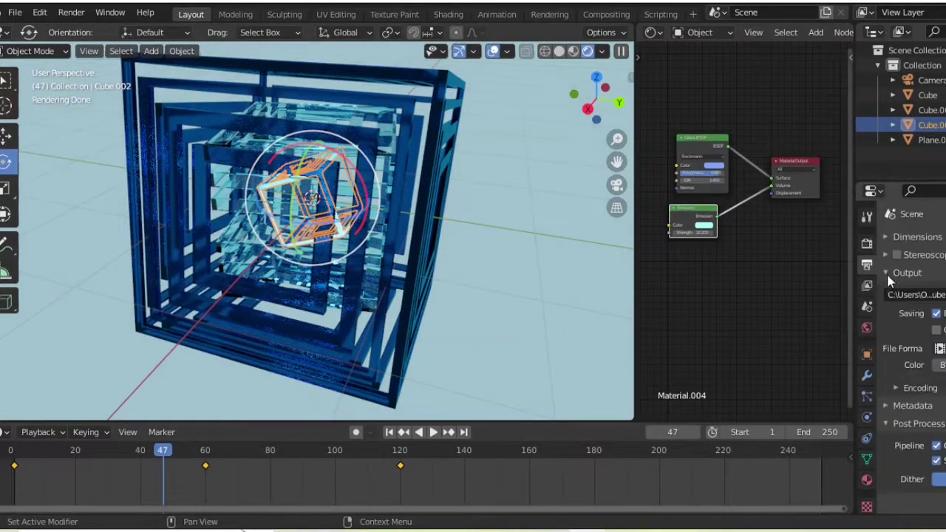
click(917, 390)
scroll(924, 340, down, 1)
click(940, 320)
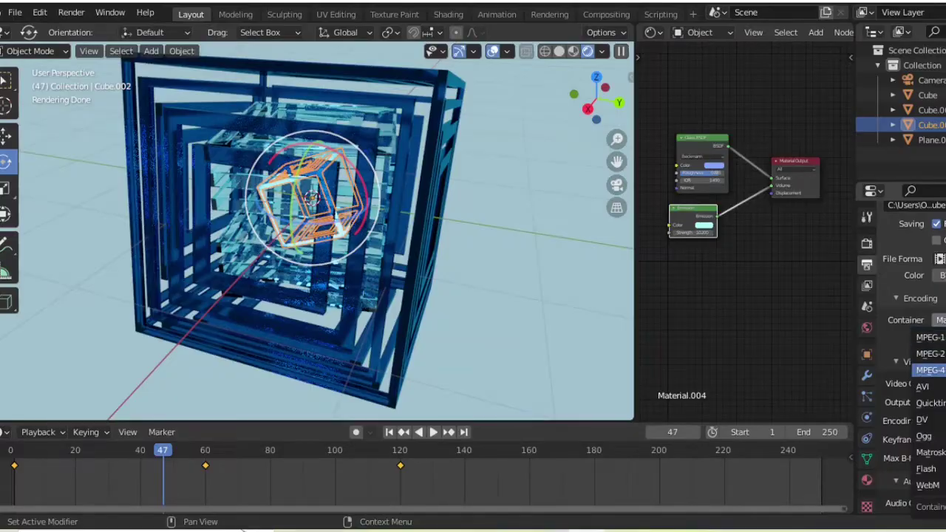